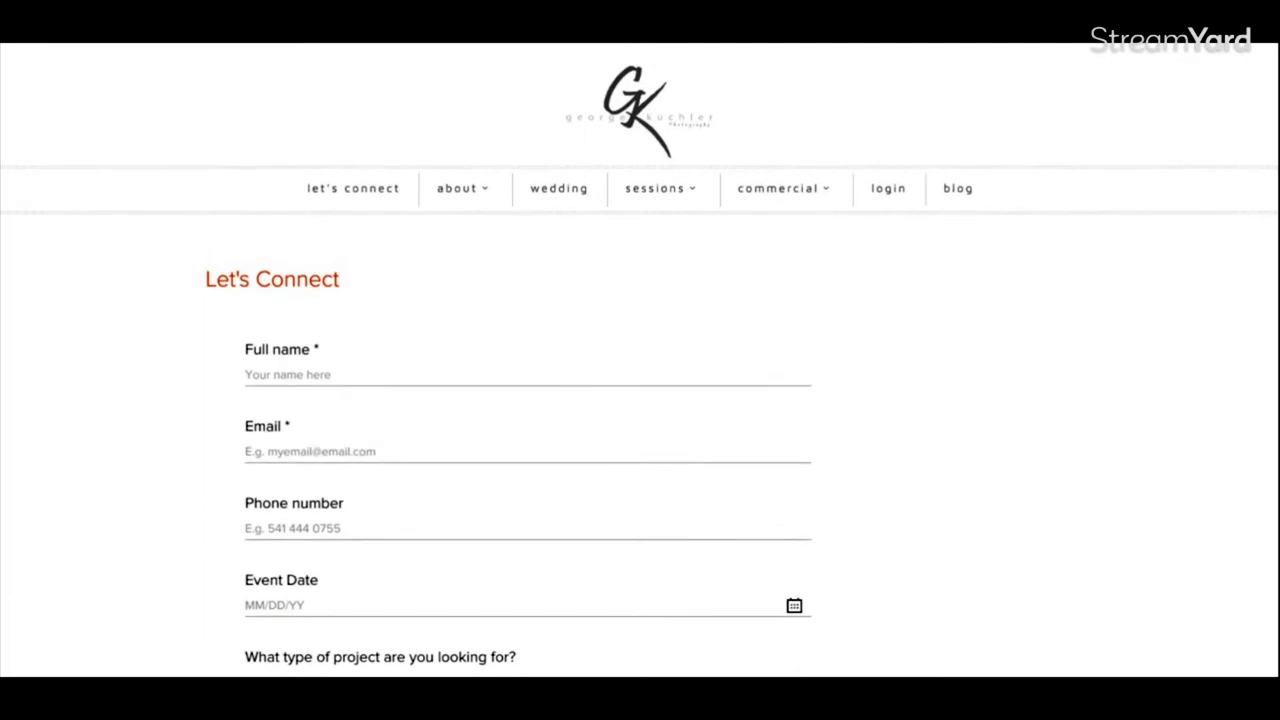
# Open the website's Let's Connect contact form and review its fields and the available project type options.
pyautogui.click(358, 174)
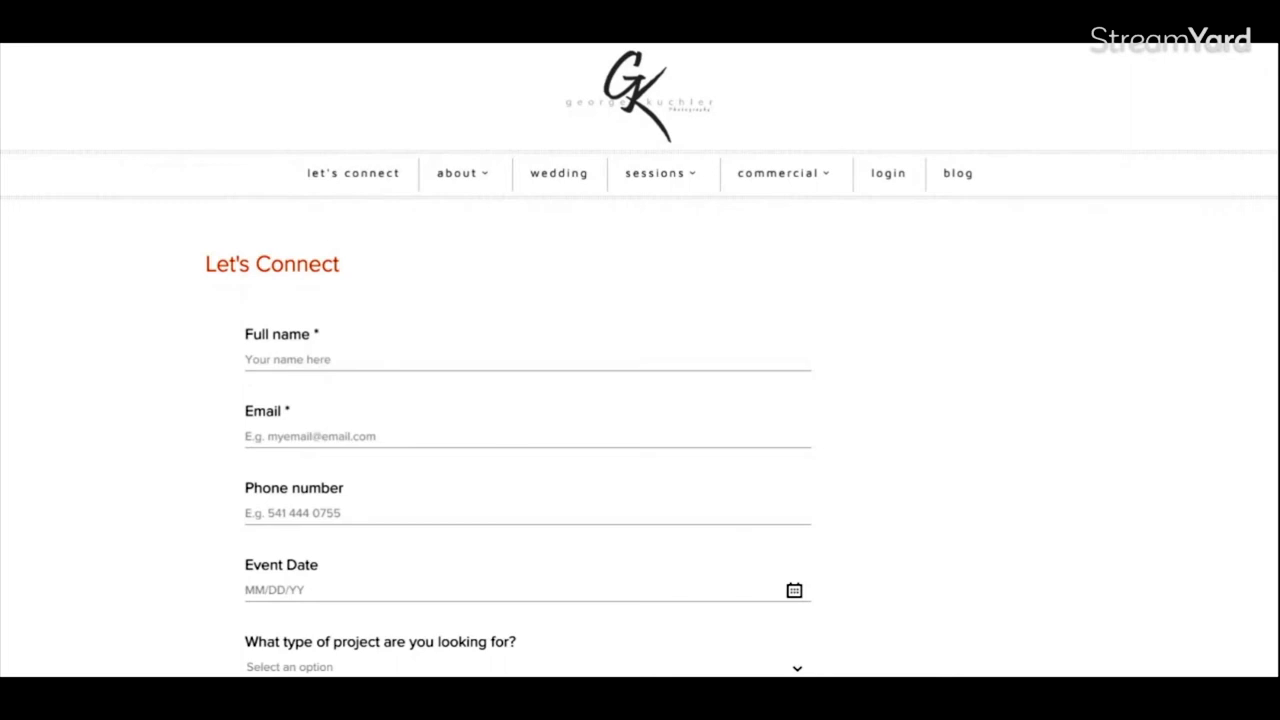
pyautogui.scroll(-2, 395, 420)
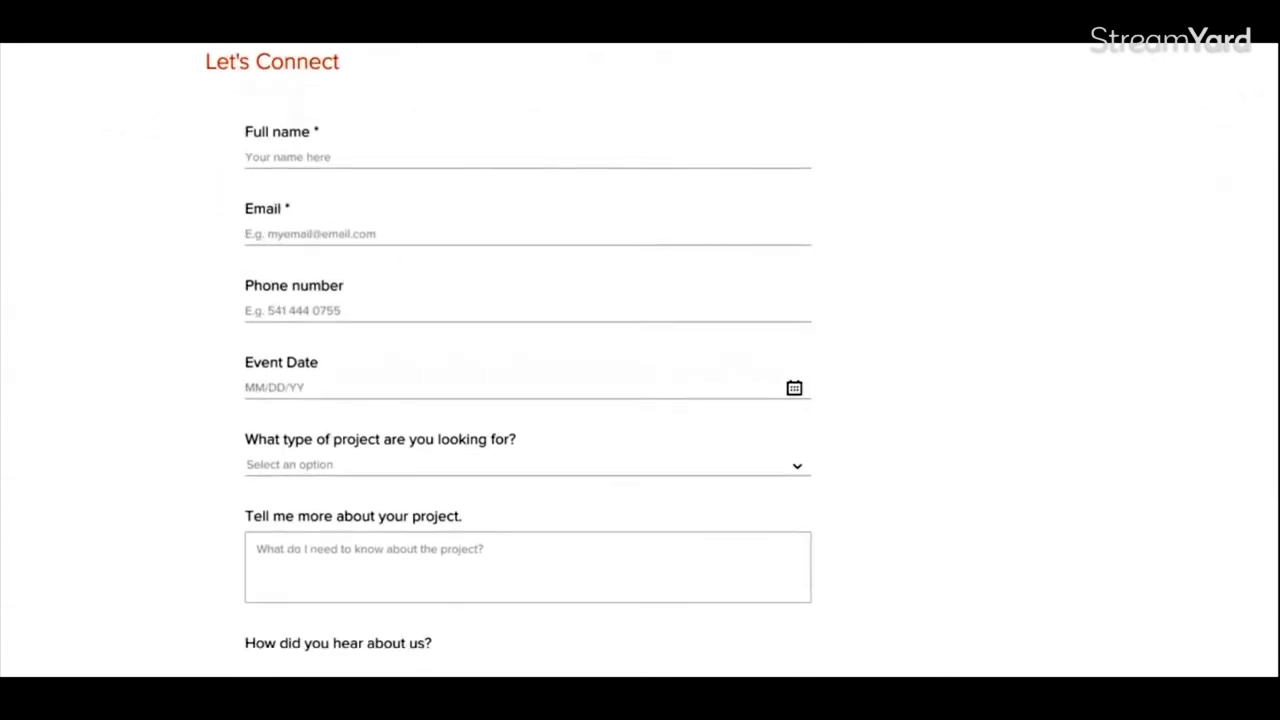
pyautogui.scroll(-1, 528, 400)
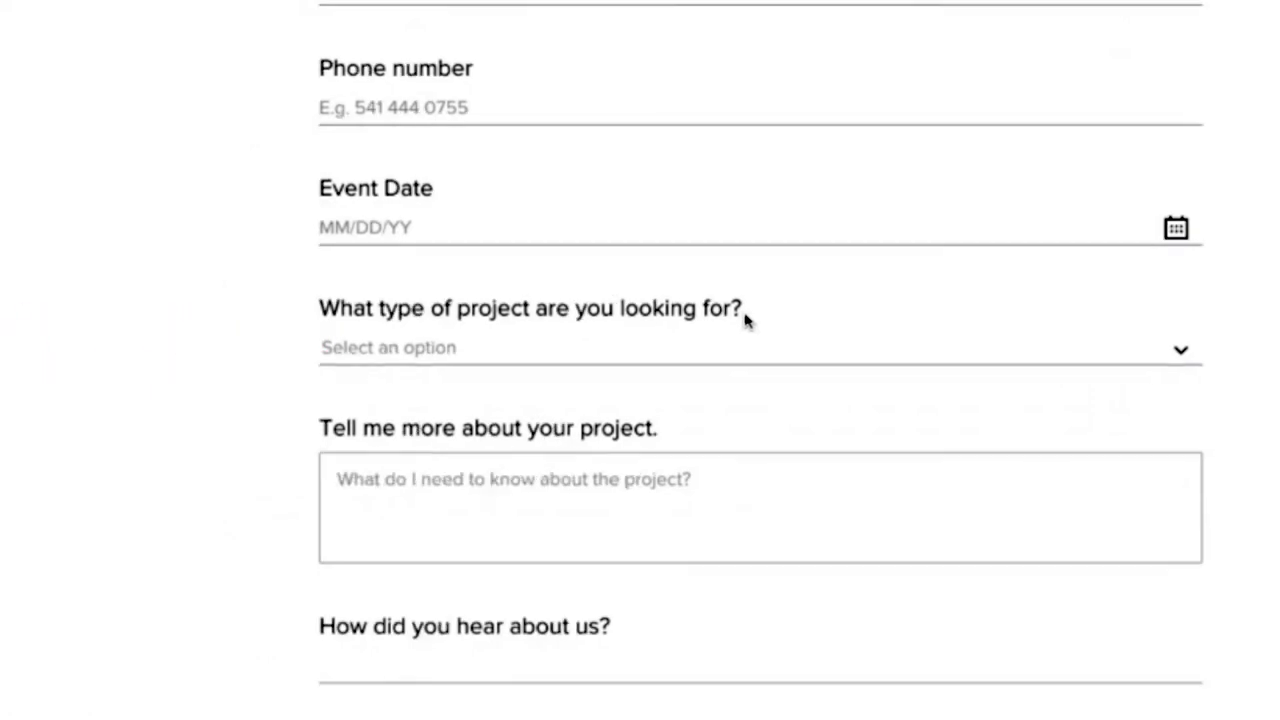
pyautogui.click(437, 357)
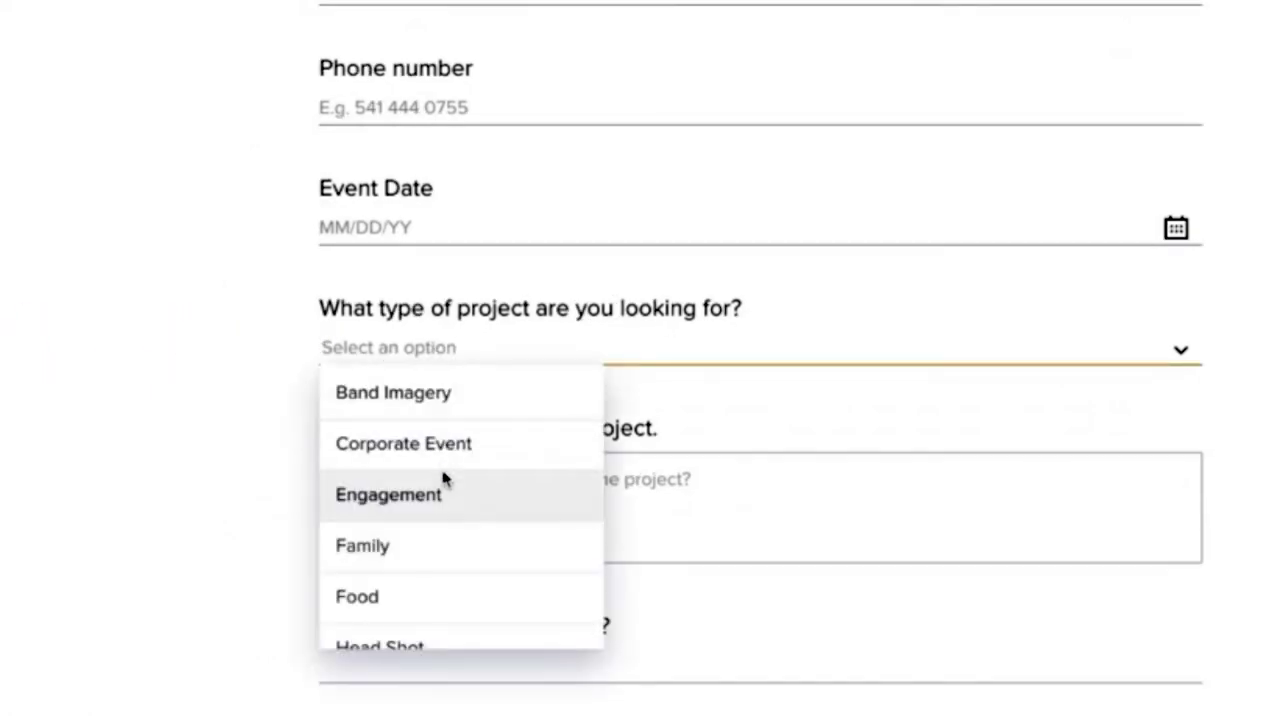
pyautogui.scroll(-3, 444, 480)
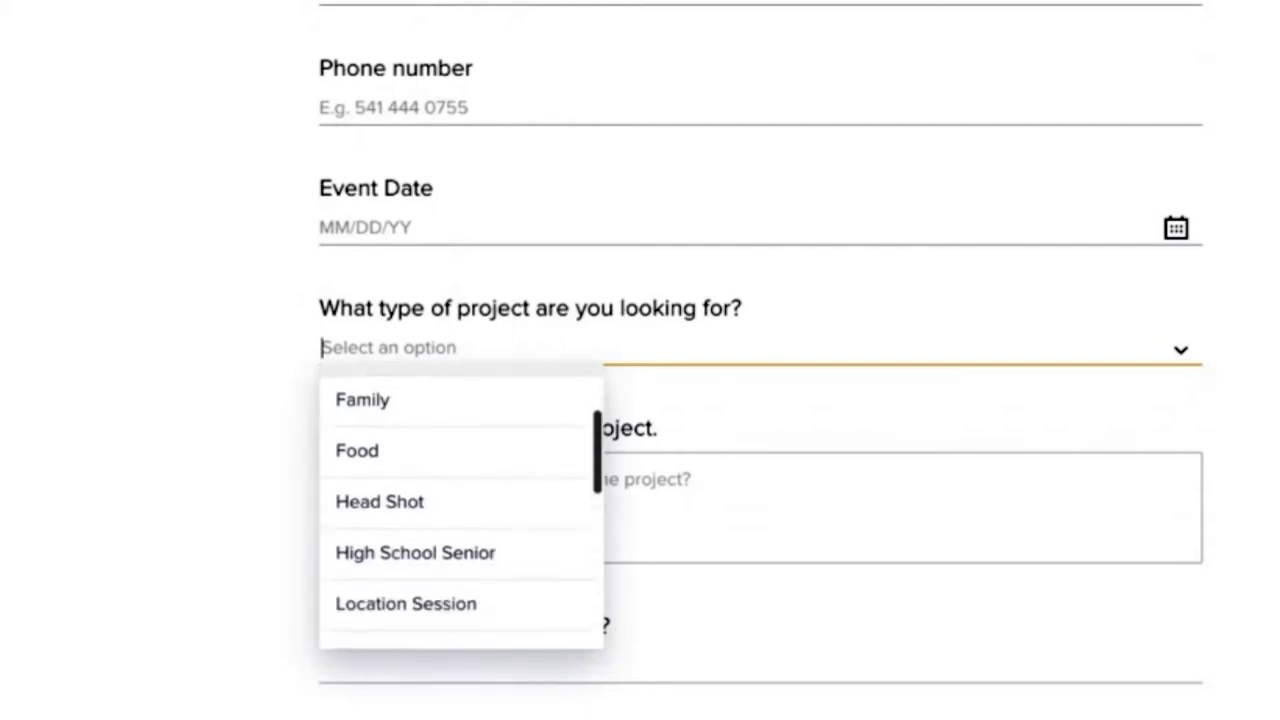
pyautogui.scroll(-2, 428, 580)
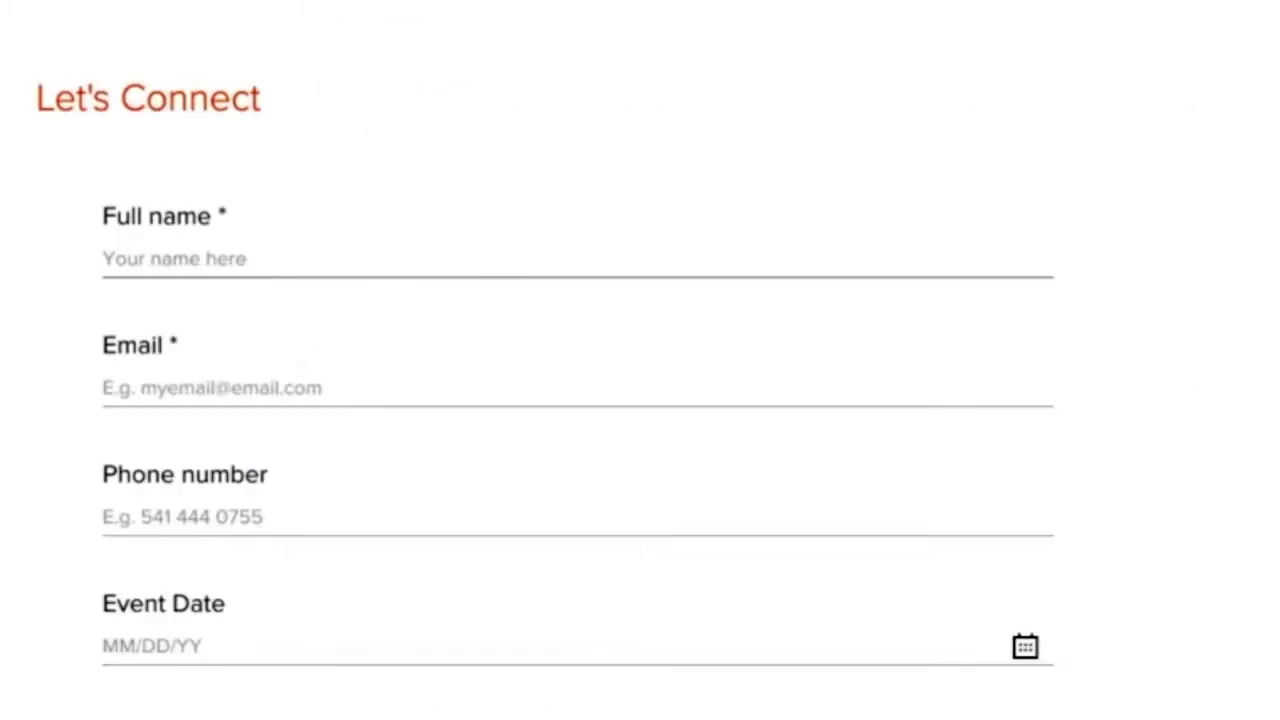
pyautogui.scroll(-4, 451, 289)
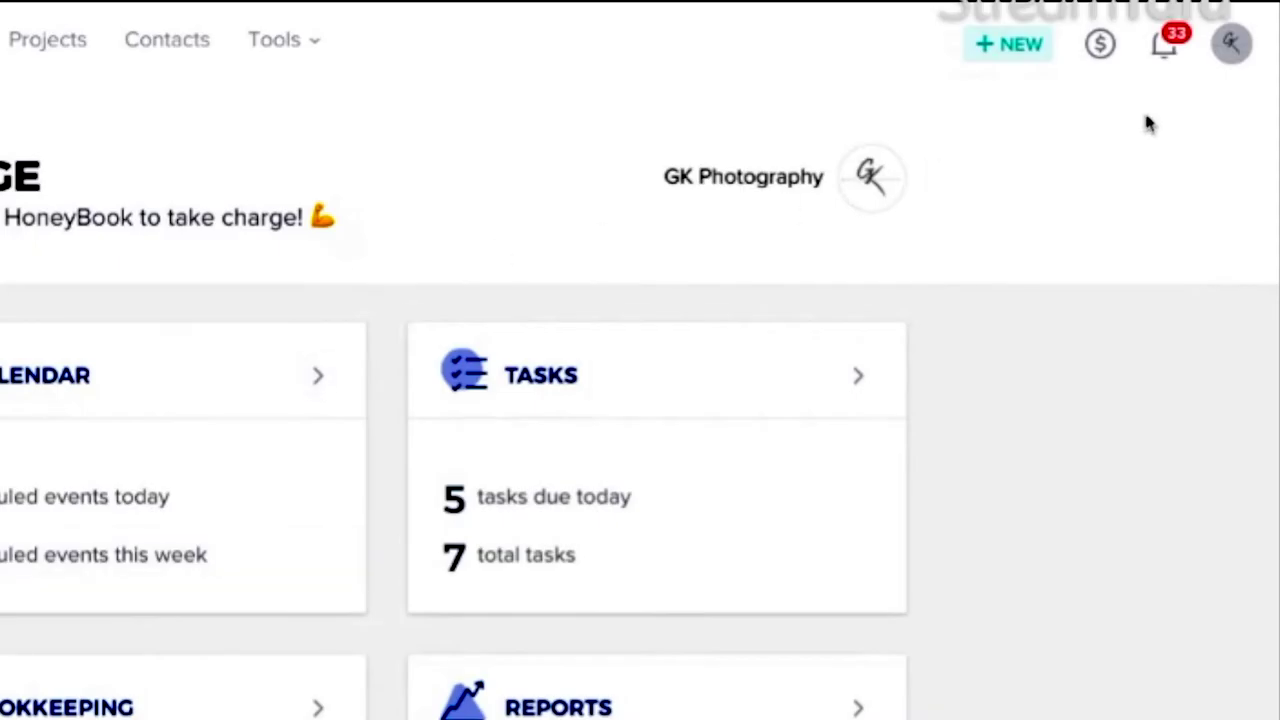
# Switch to HoneyBook, check the unread notifications, and review the project types in the company preferences without changing them.
pyautogui.click(1163, 50)
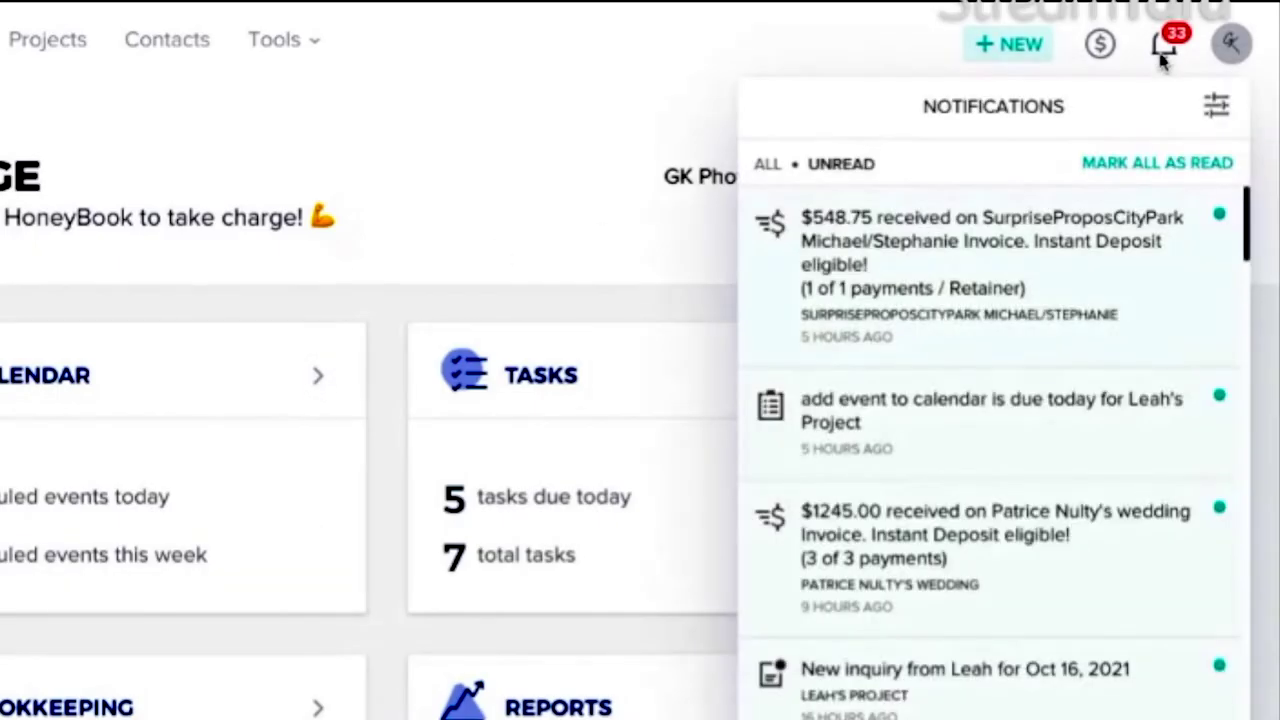
pyautogui.click(1232, 44)
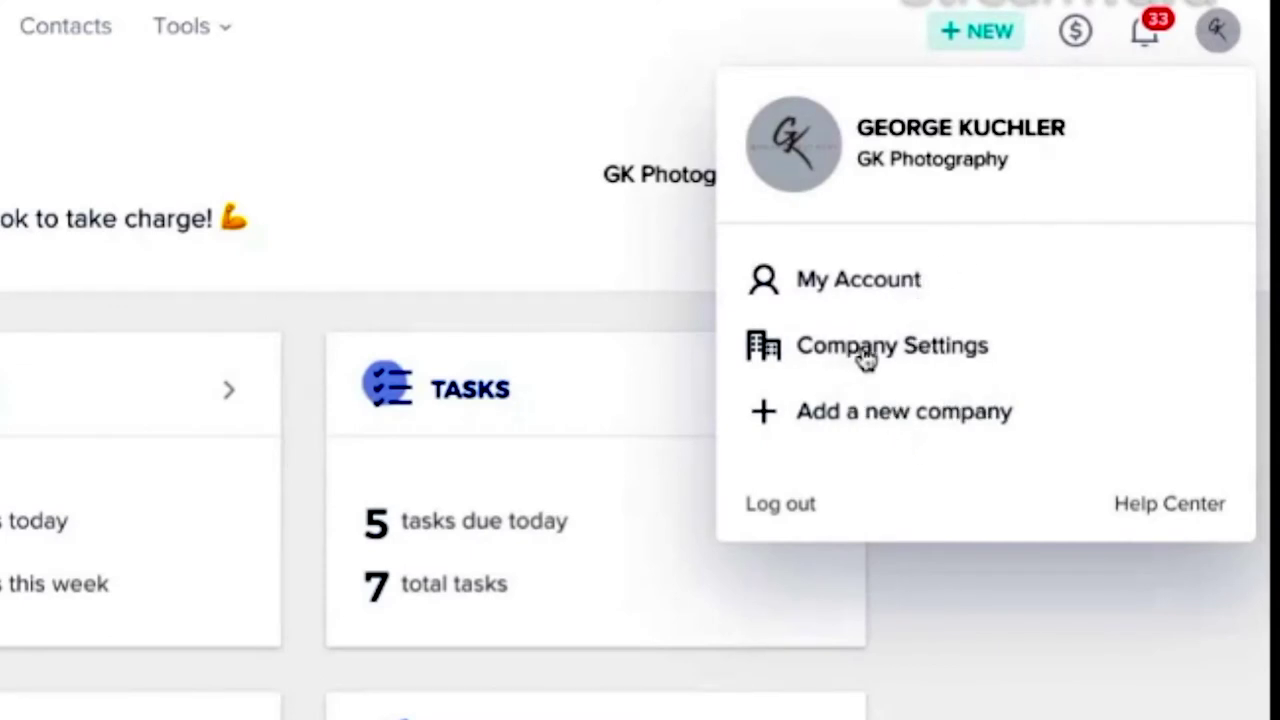
pyautogui.click(893, 366)
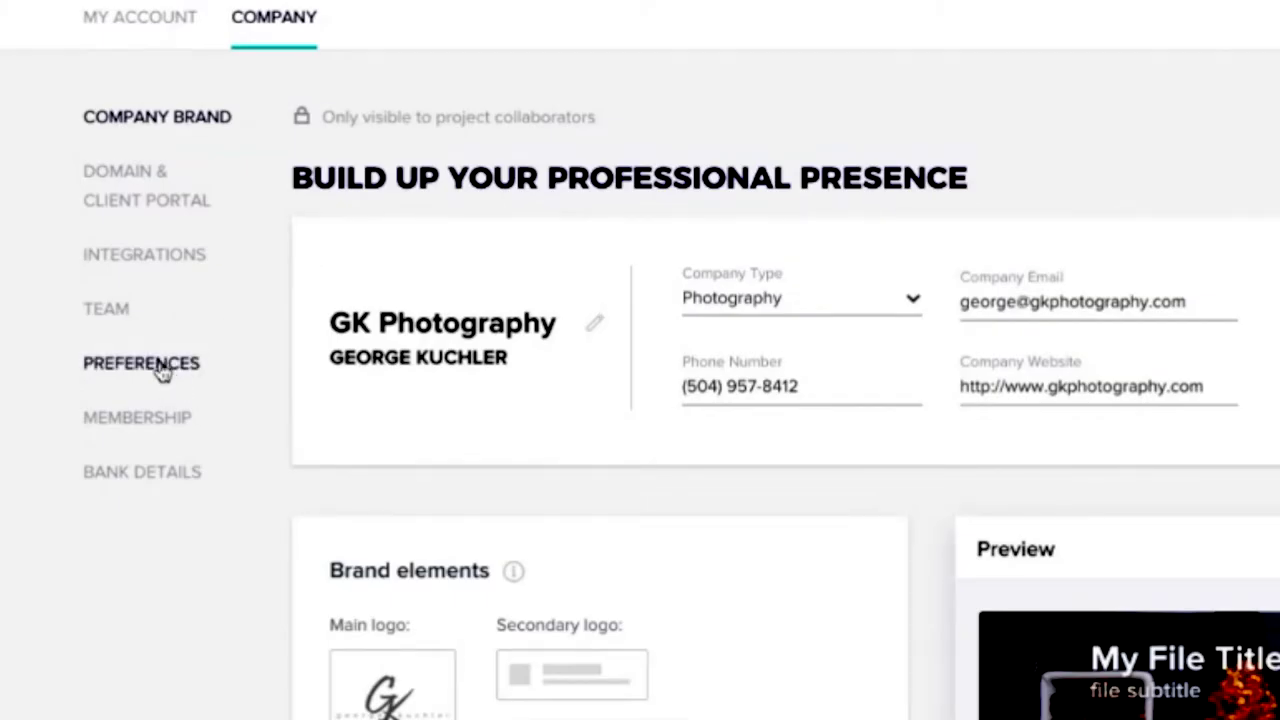
pyautogui.click(160, 368)
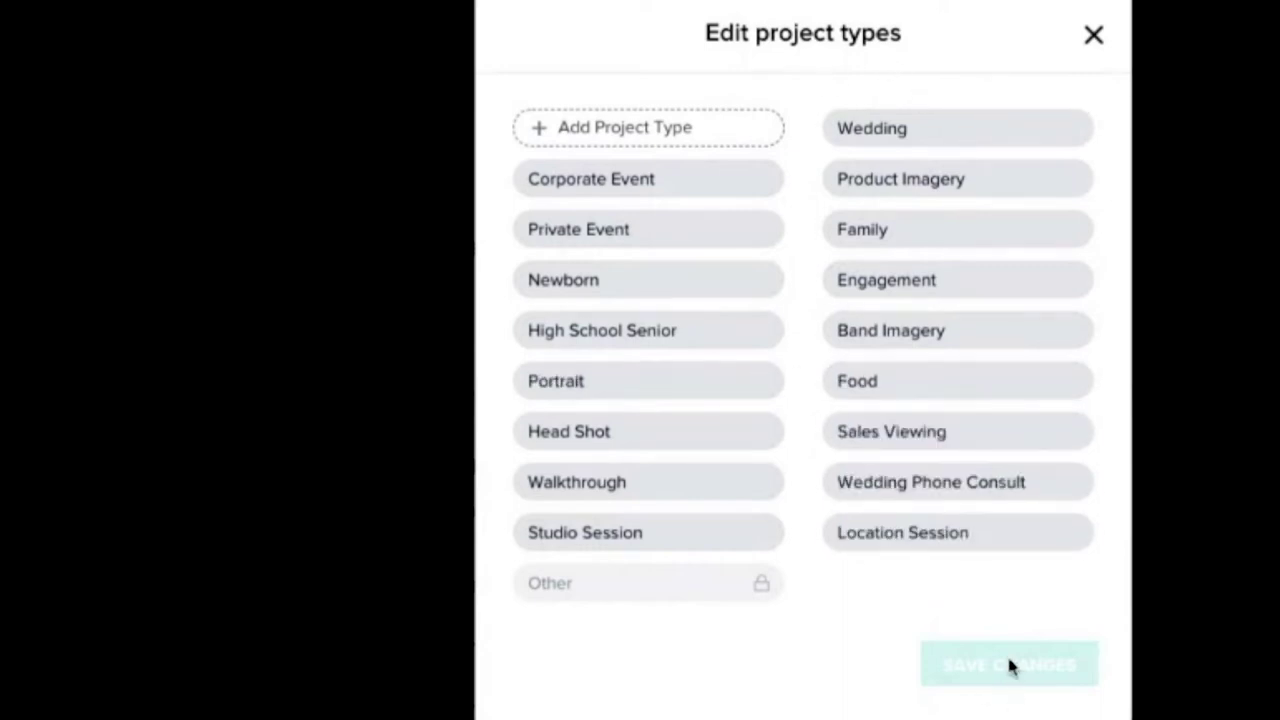
pyautogui.click(1094, 36)
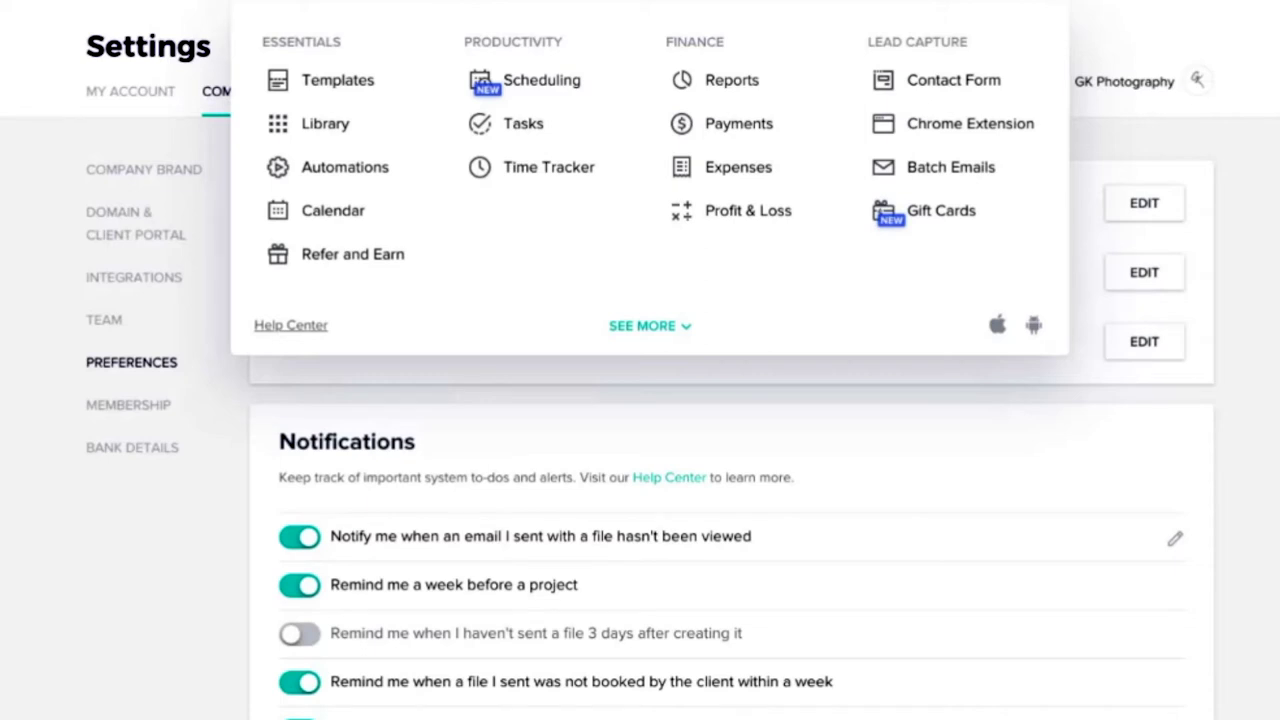
# Open the GK Food Email Response email template and read through its message and signature.
pyautogui.click(326, 87)
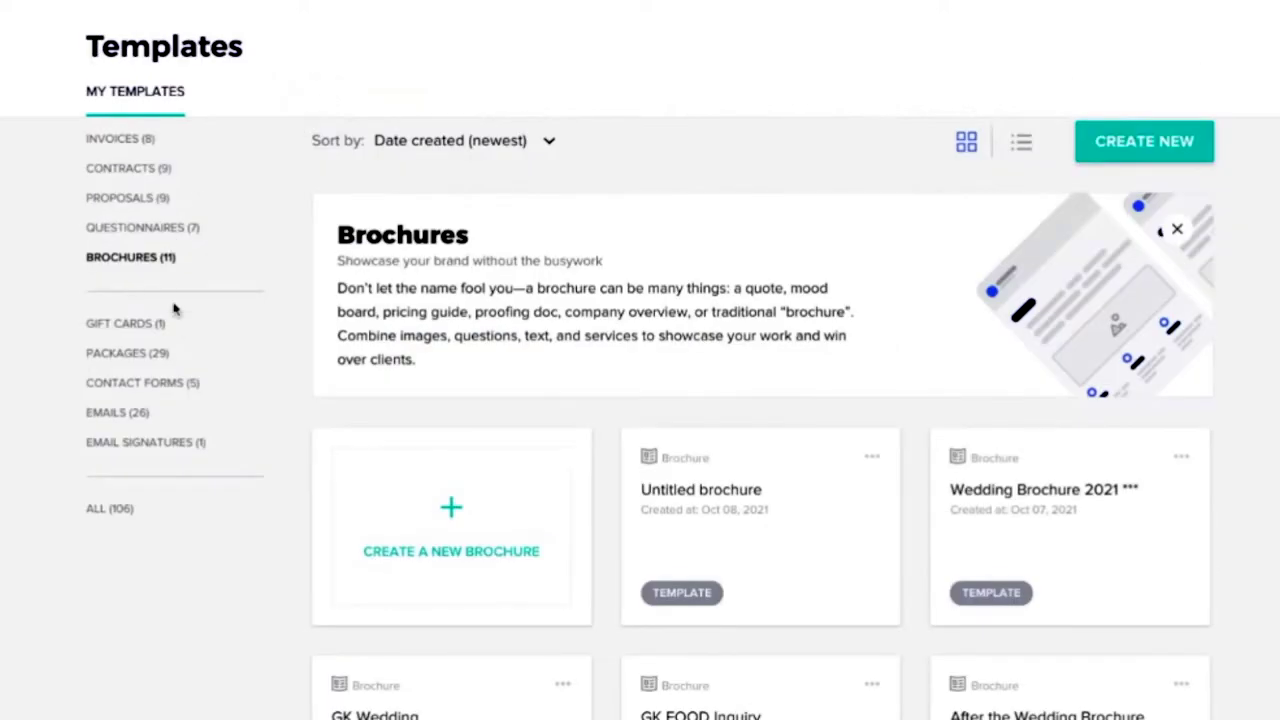
pyautogui.click(96, 415)
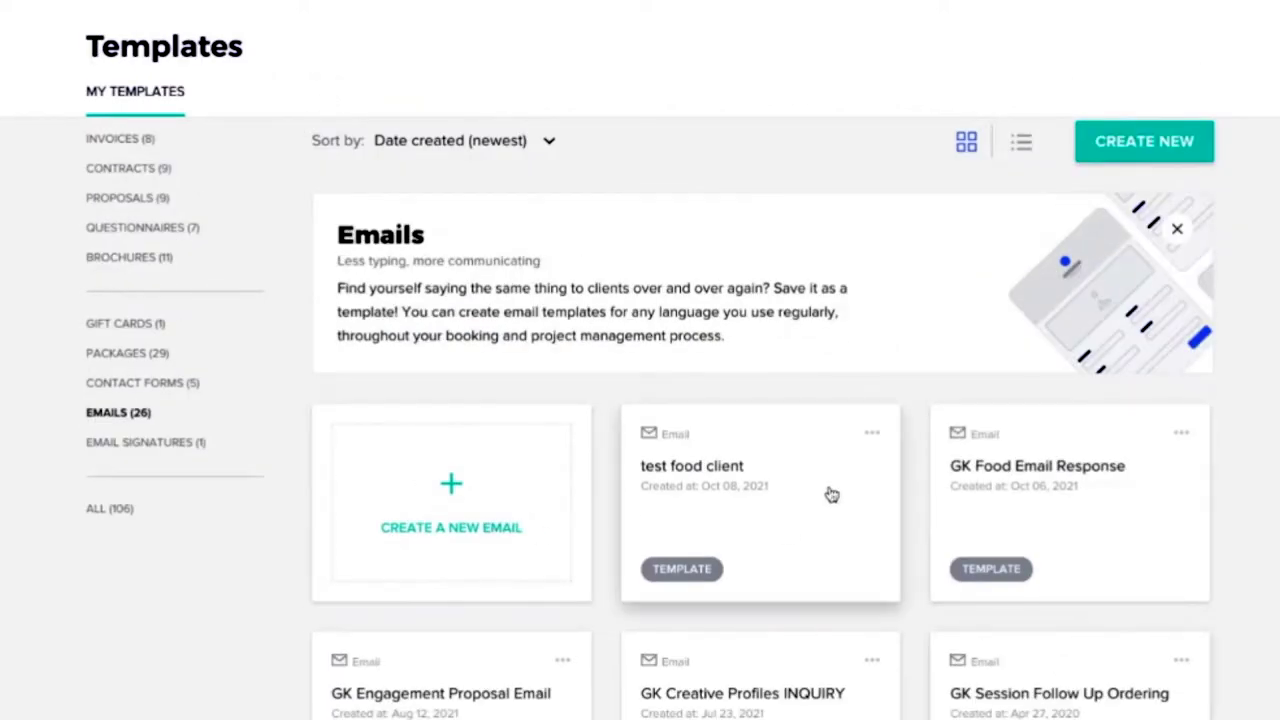
pyautogui.scroll(-2, 838, 497)
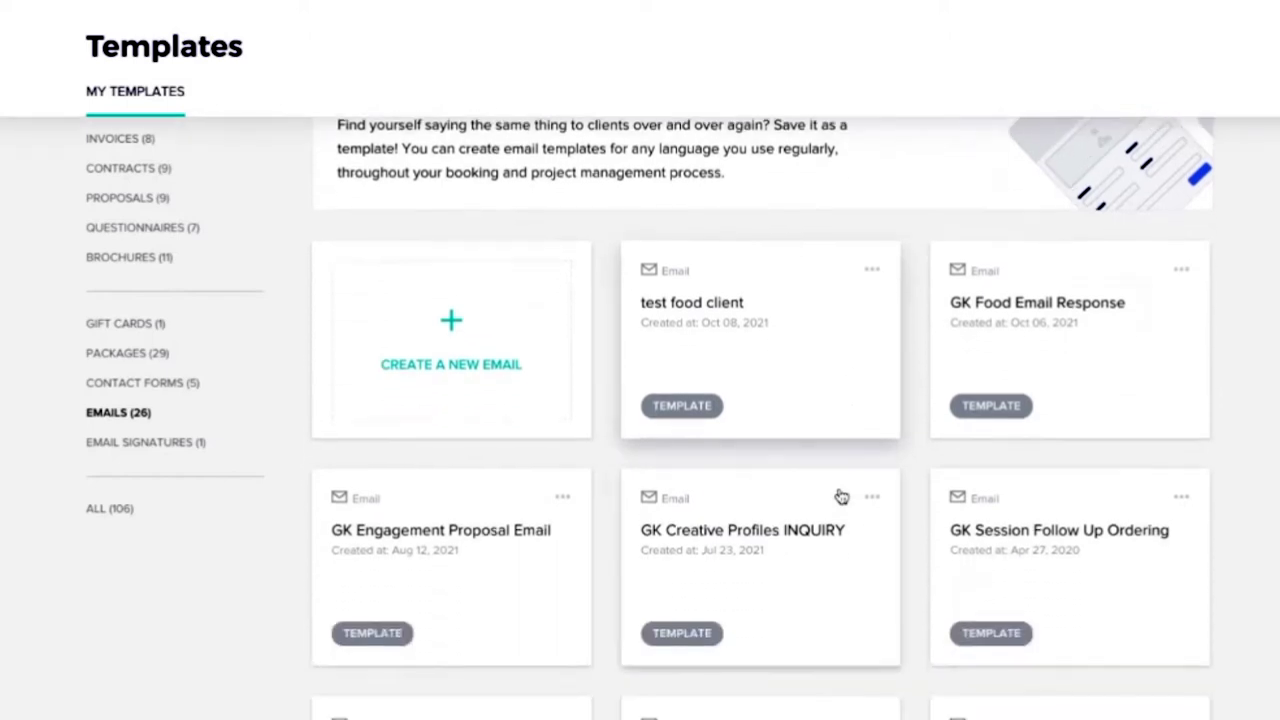
pyautogui.click(1040, 320)
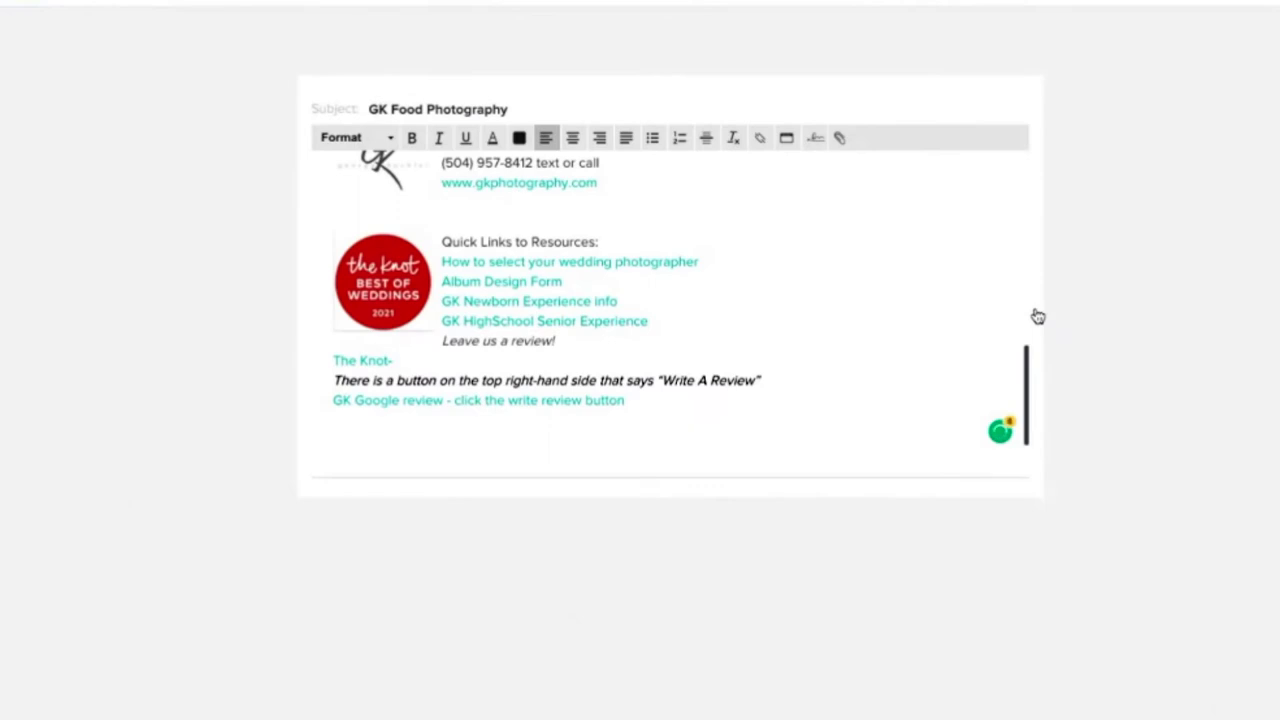
pyautogui.scroll(10, 624, 292)
pyautogui.scroll(3, 624, 292)
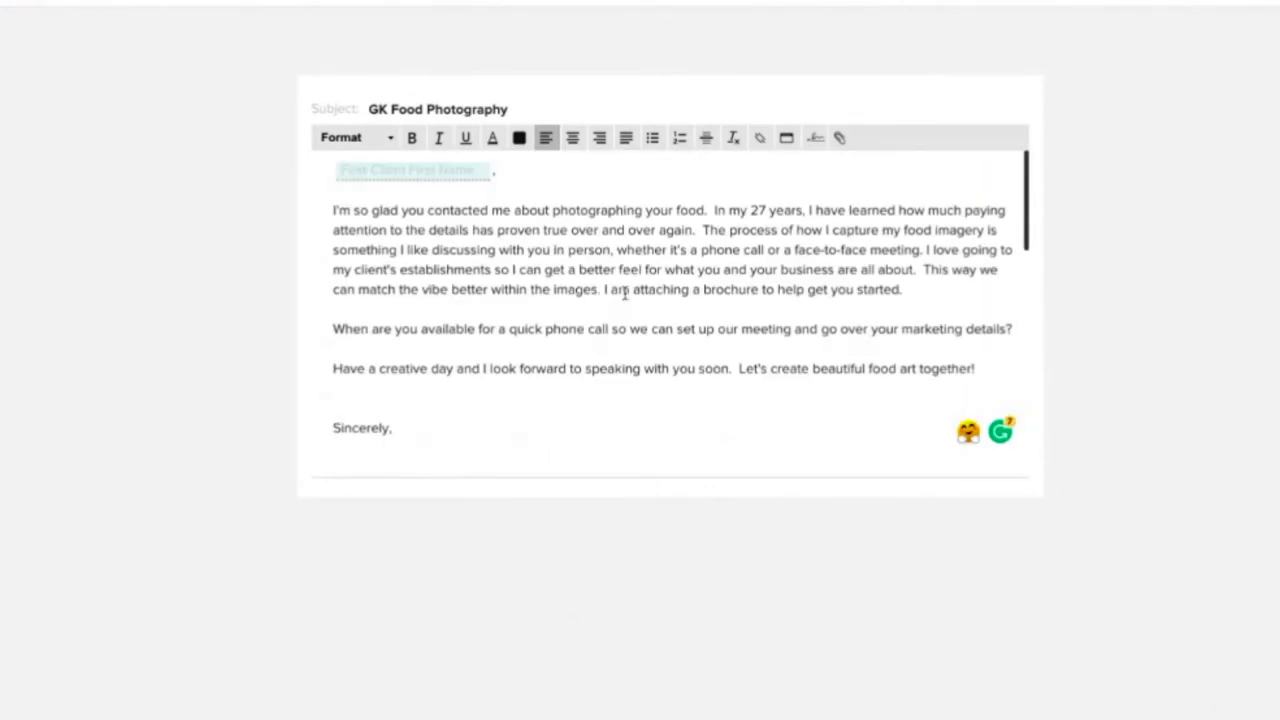
pyautogui.scroll(-10, 624, 292)
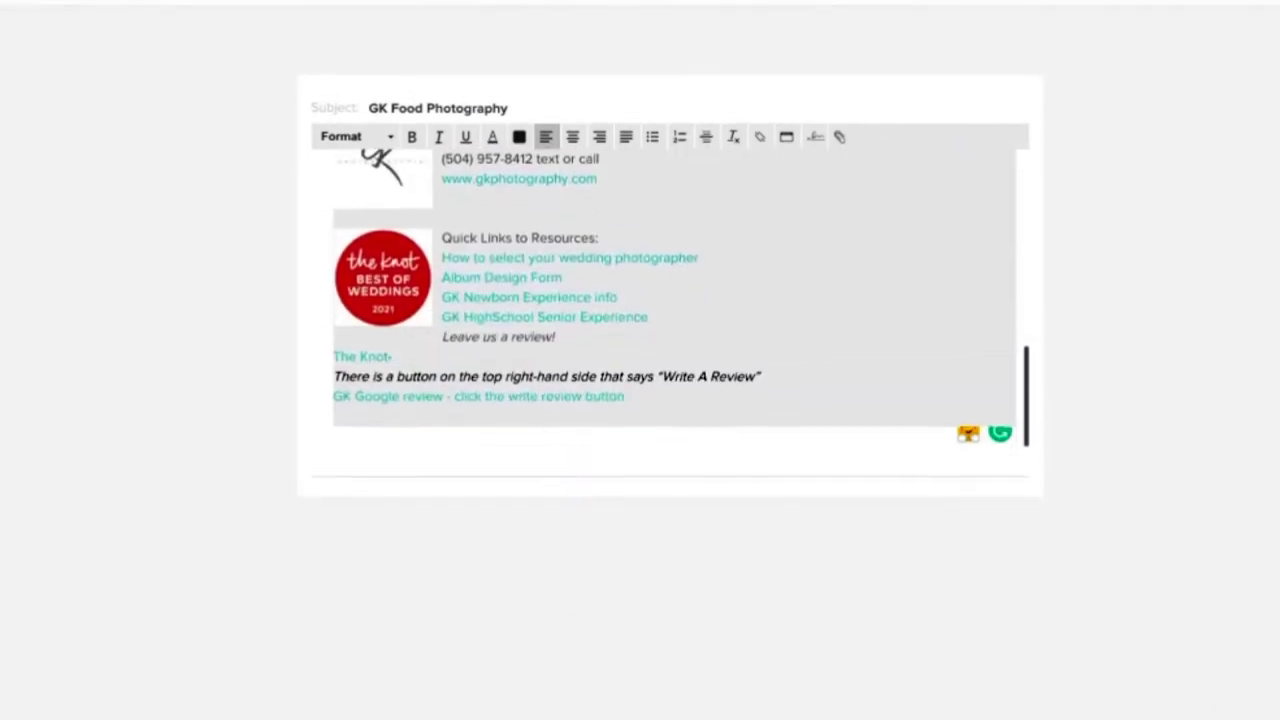
pyautogui.scroll(3, 624, 292)
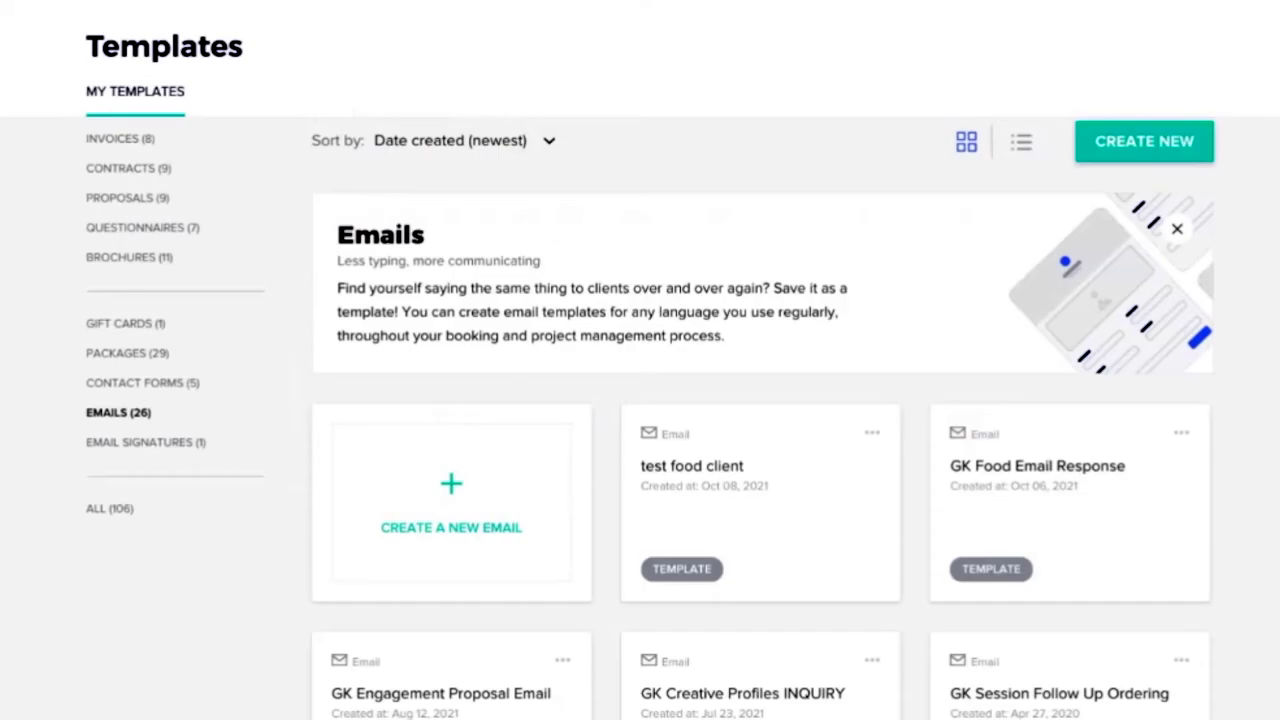
# Open the GK FOOD Inquiry brochure template and review its introduction, food images and day rates.
pyautogui.click(130, 259)
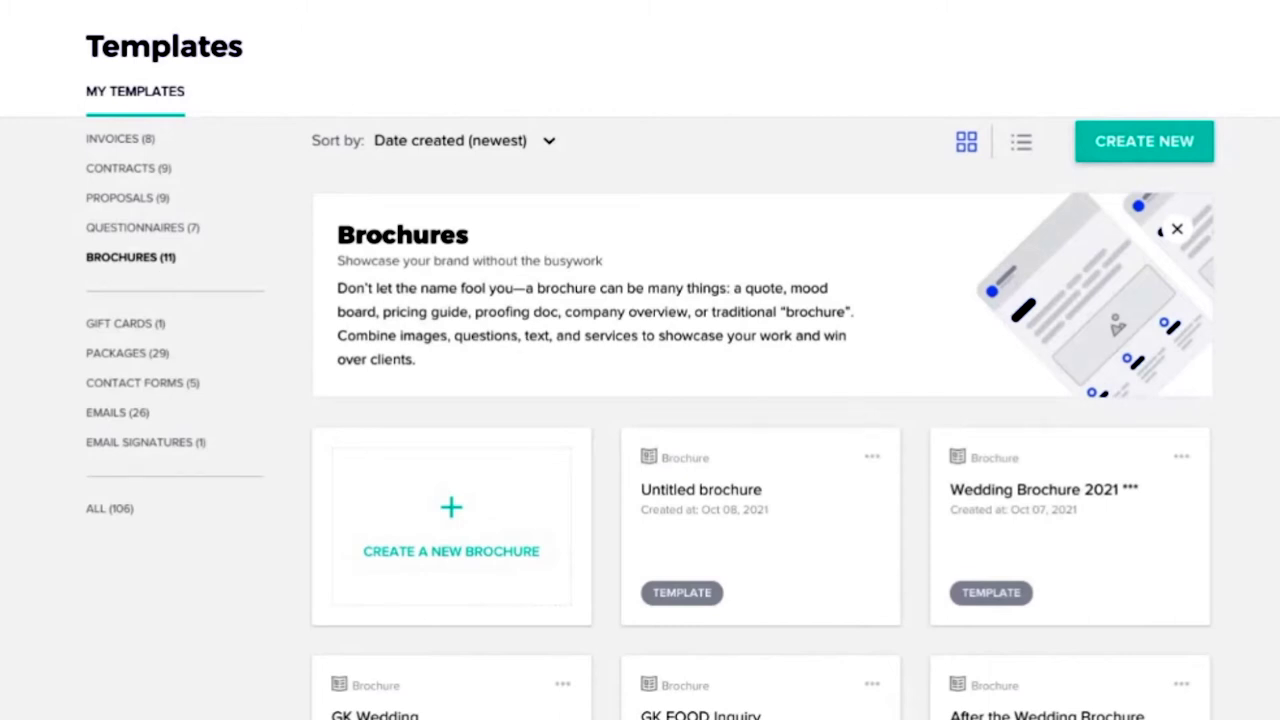
pyautogui.scroll(-3, 860, 422)
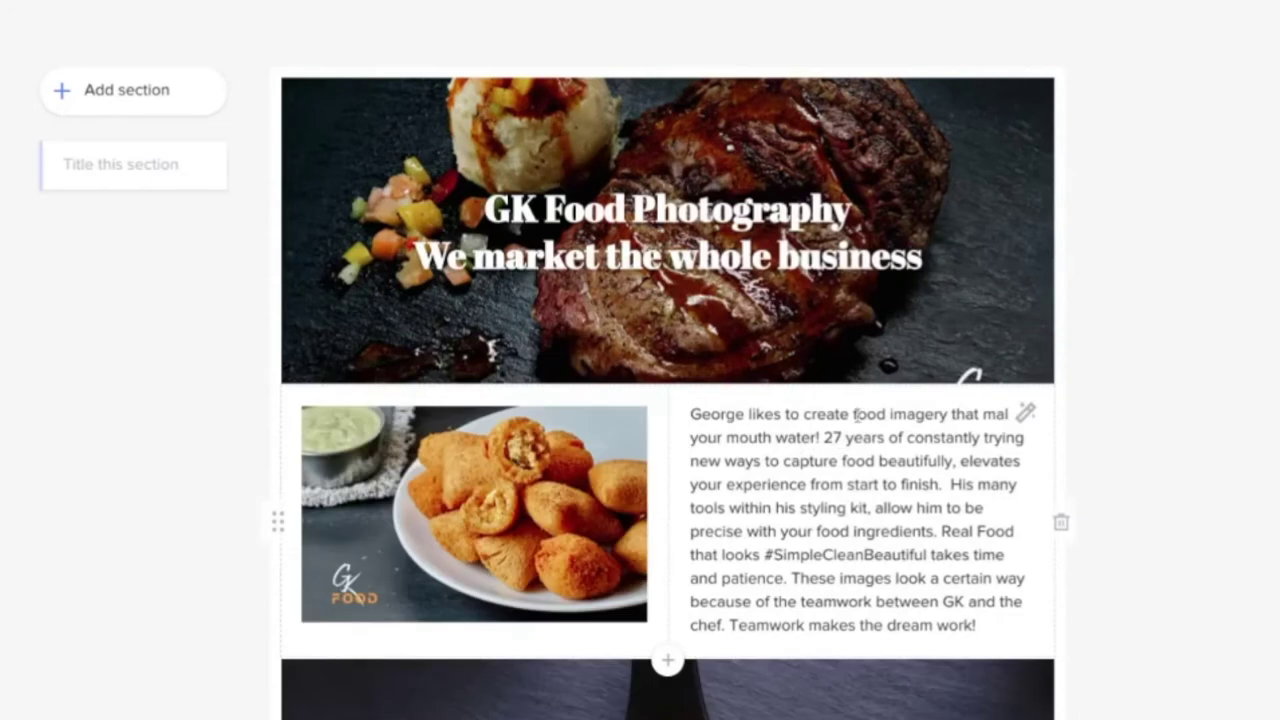
pyautogui.scroll(-1, 708, 338)
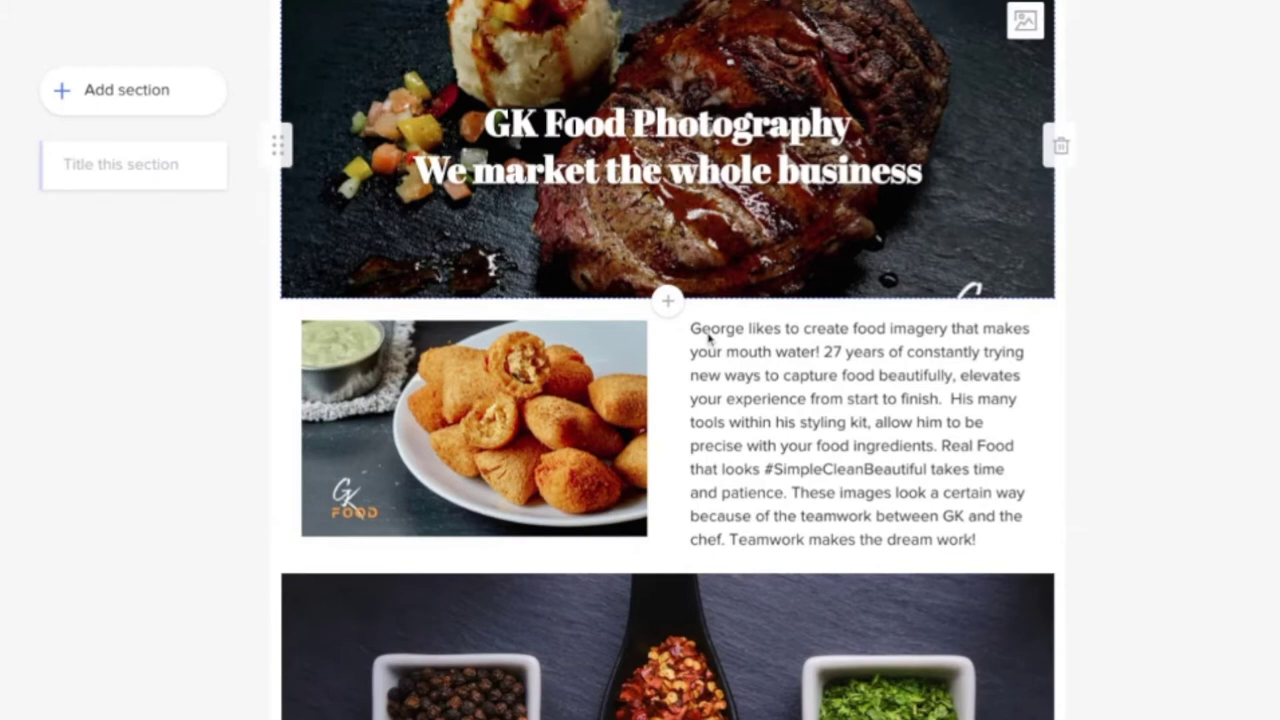
pyautogui.scroll(-10, 708, 338)
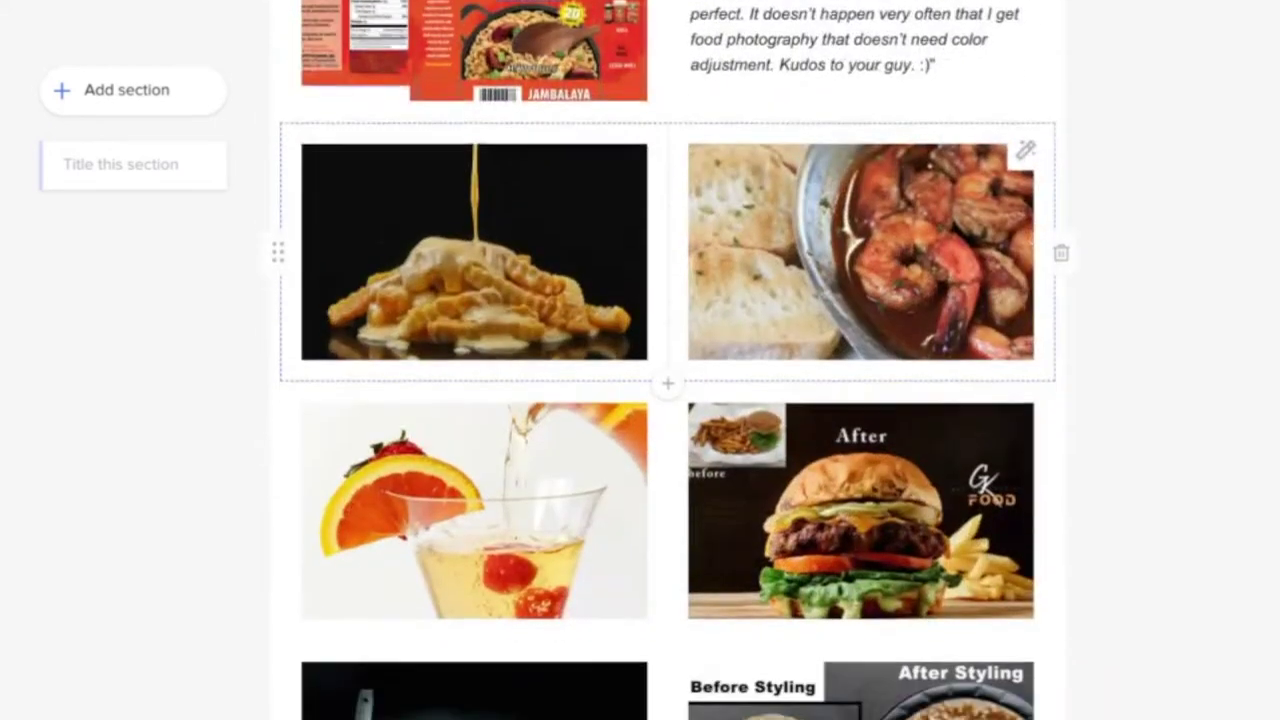
pyautogui.scroll(-1, 668, 360)
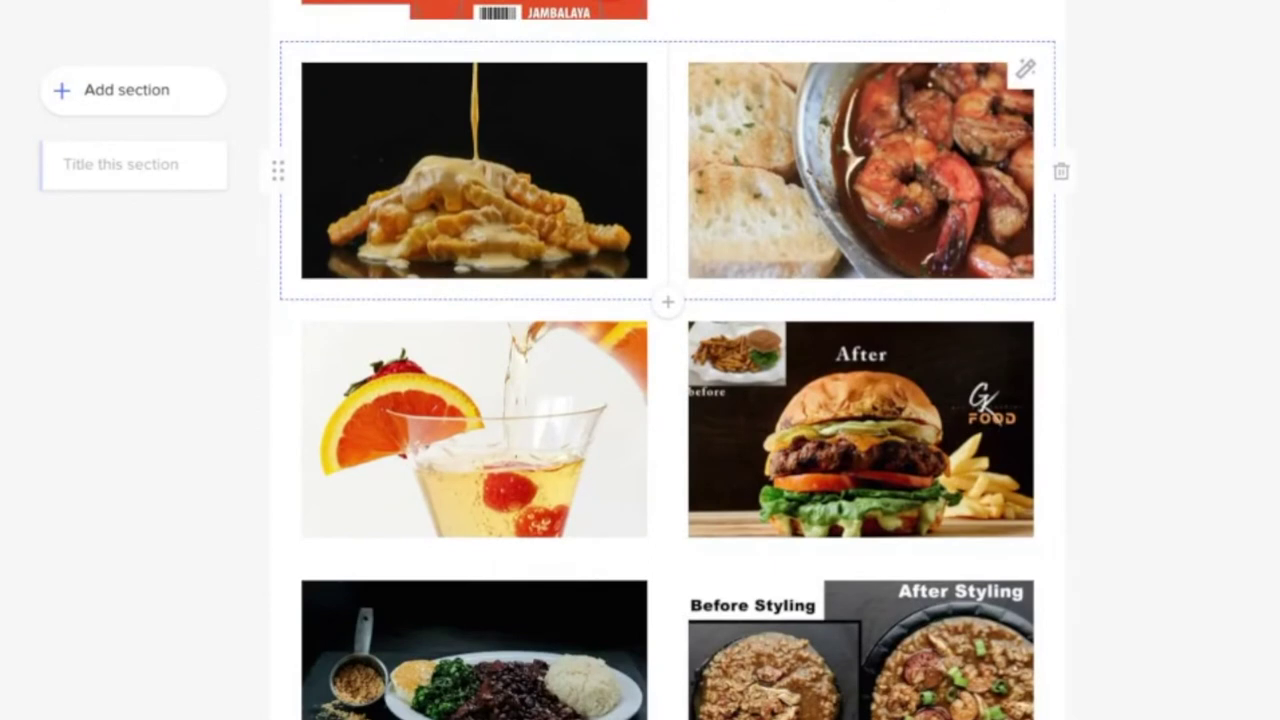
pyautogui.moveTo(860, 430)
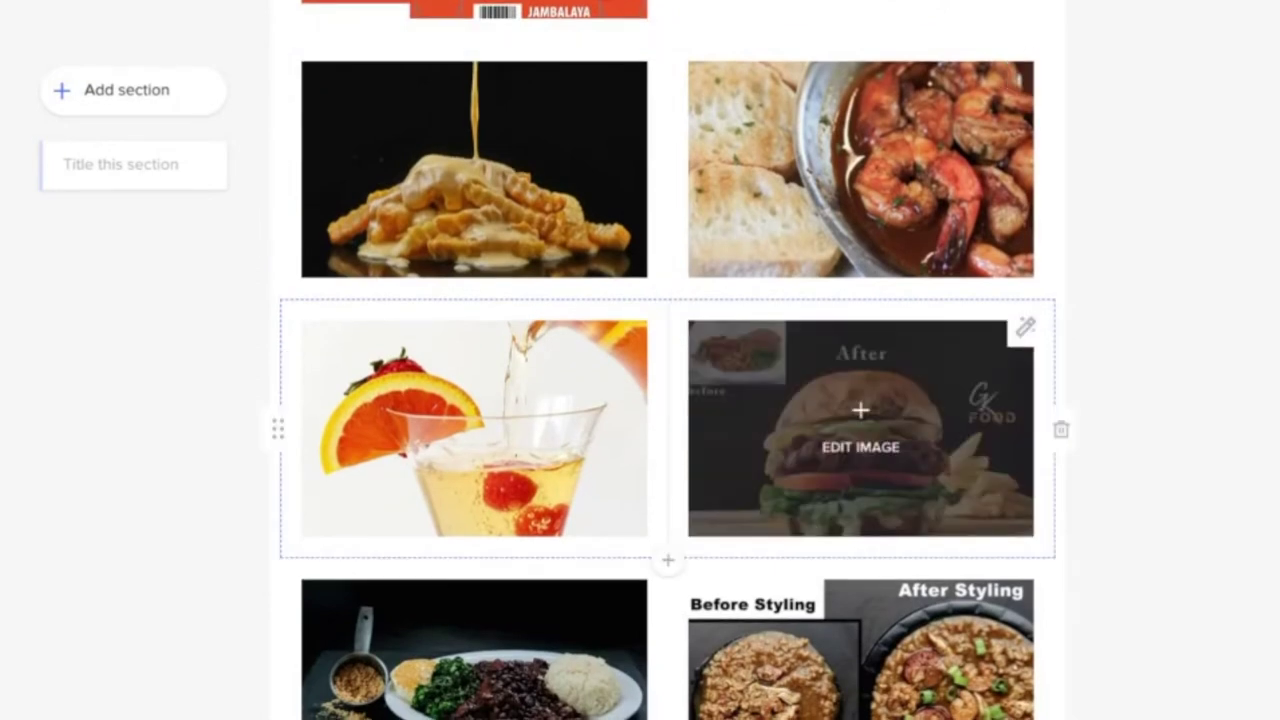
pyautogui.scroll(-12, 860, 430)
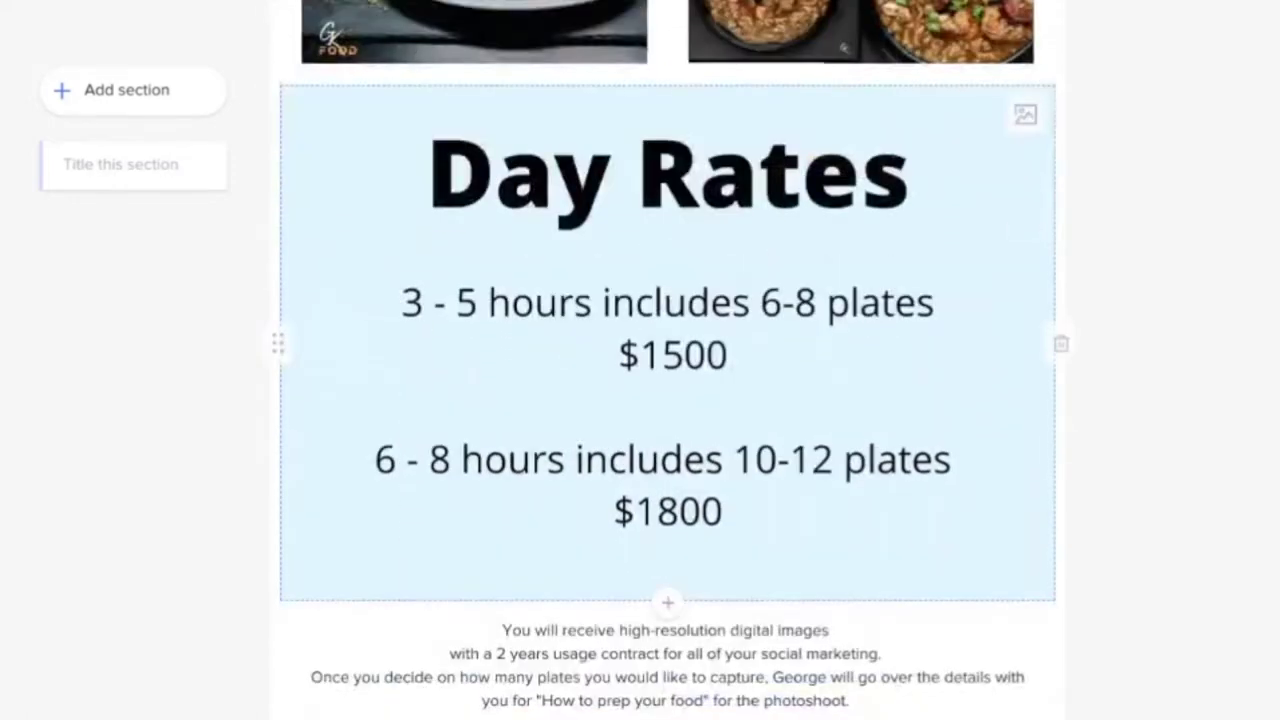
pyautogui.scroll(10, 843, 509)
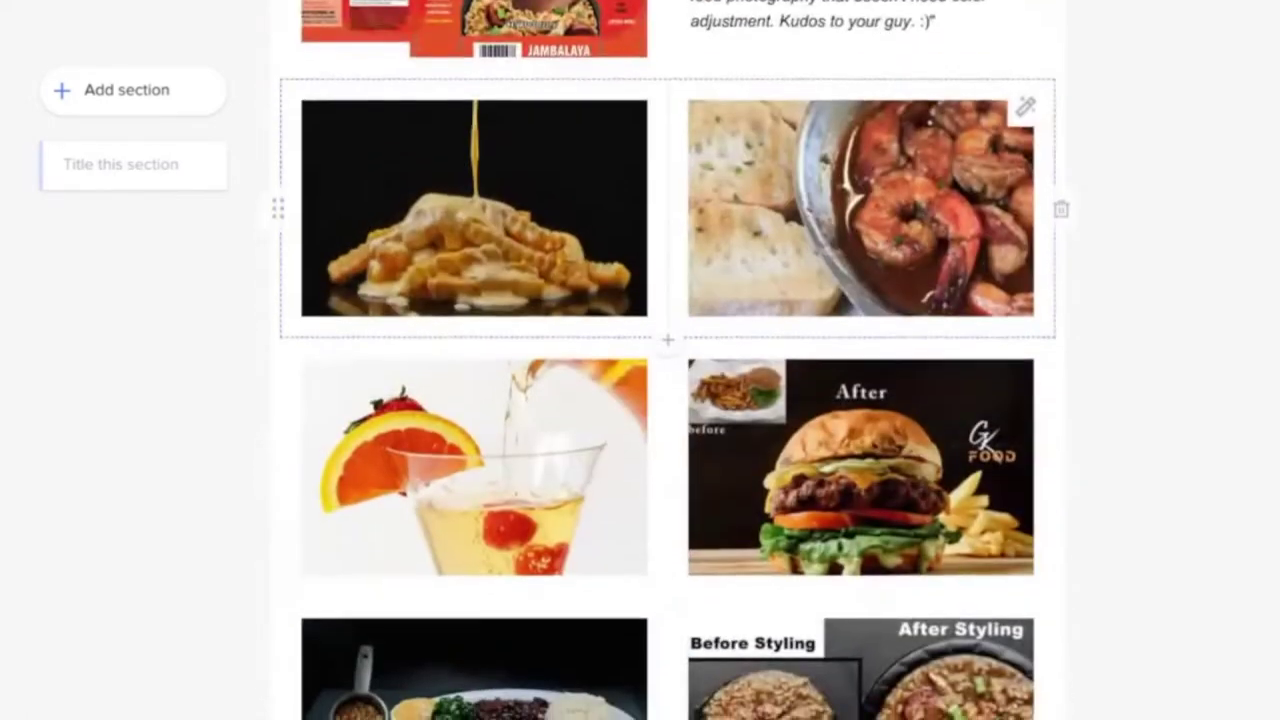
# Examine the menu app promotion and the consultation questions at the end of the brochure.
pyautogui.scroll(-20, 843, 509)
pyautogui.scroll(3, 843, 509)
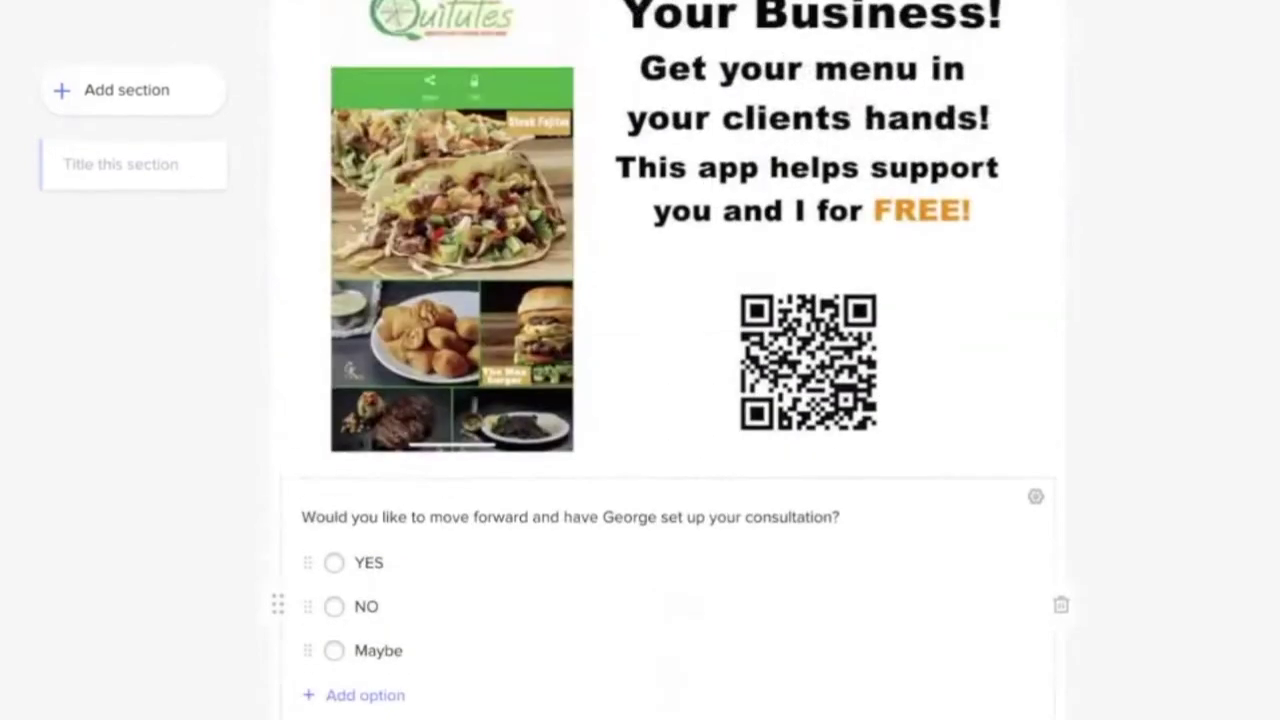
pyautogui.scroll(2, 666, 628)
pyautogui.scroll(-4, 666, 628)
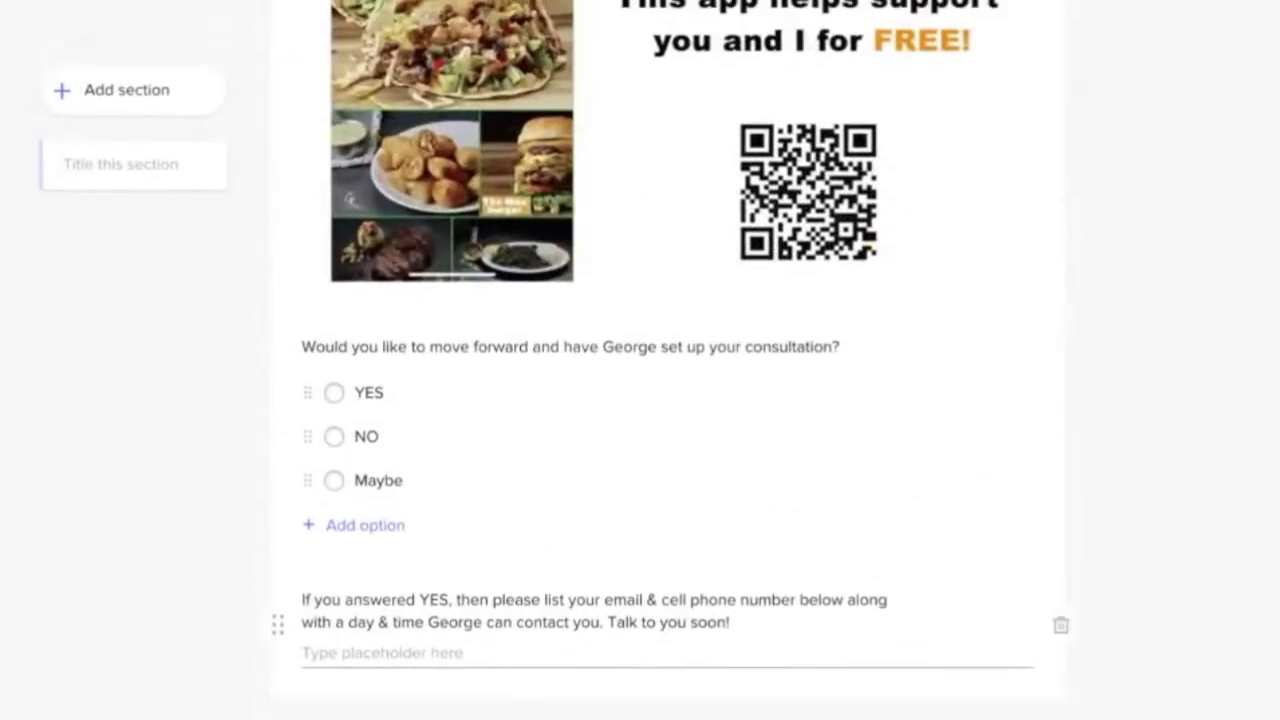
pyautogui.scroll(20, 576, 285)
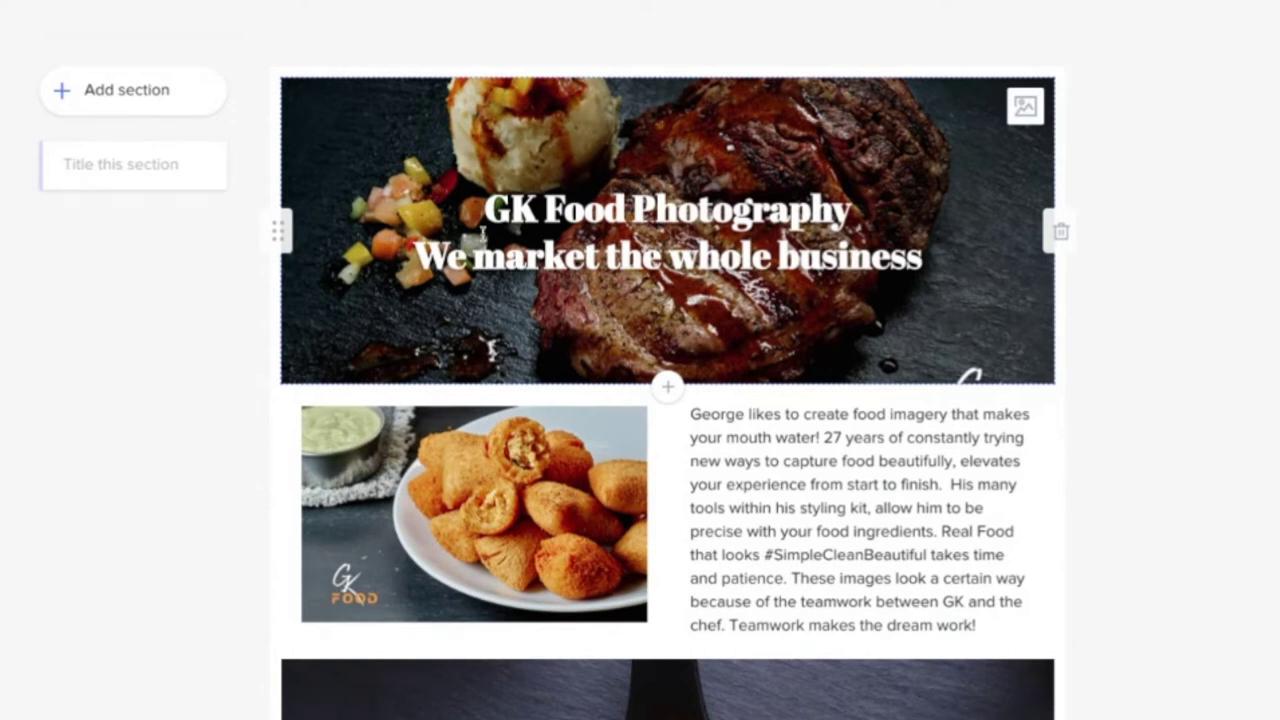
# Try adding a service items block directly below the brochure's cover image after checking the question block types.
pyautogui.click(667, 386)
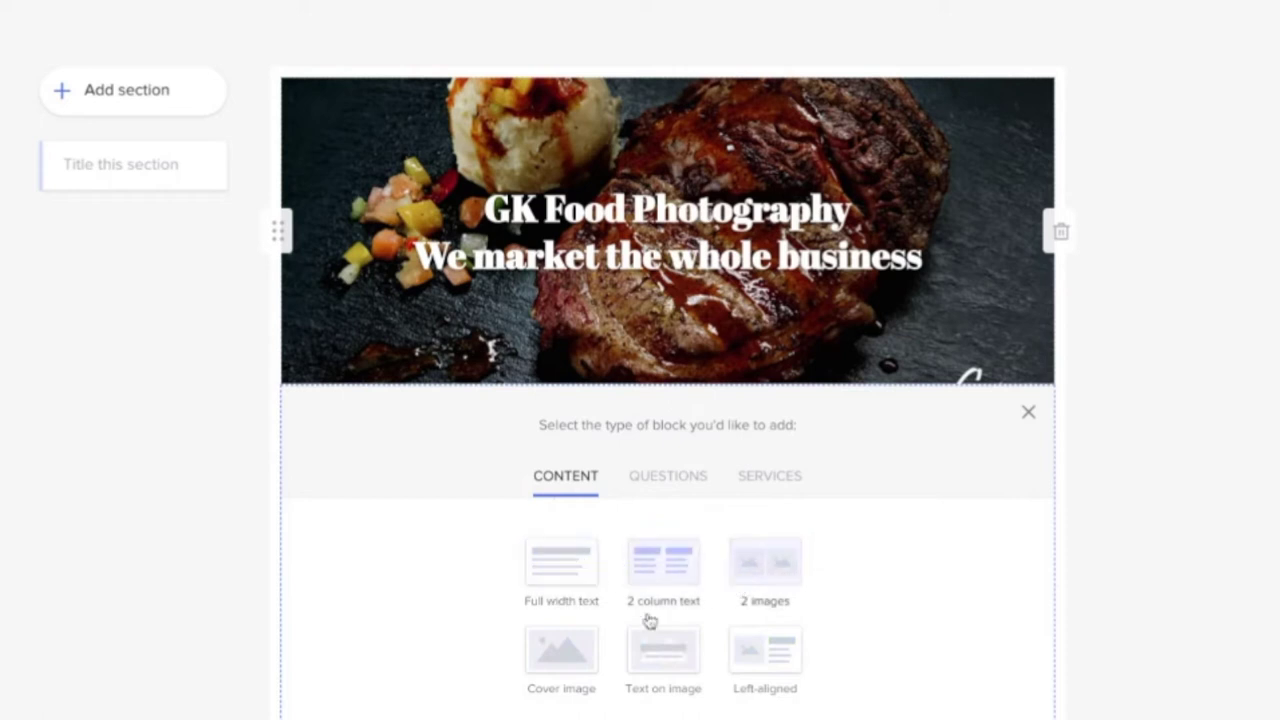
pyautogui.click(680, 480)
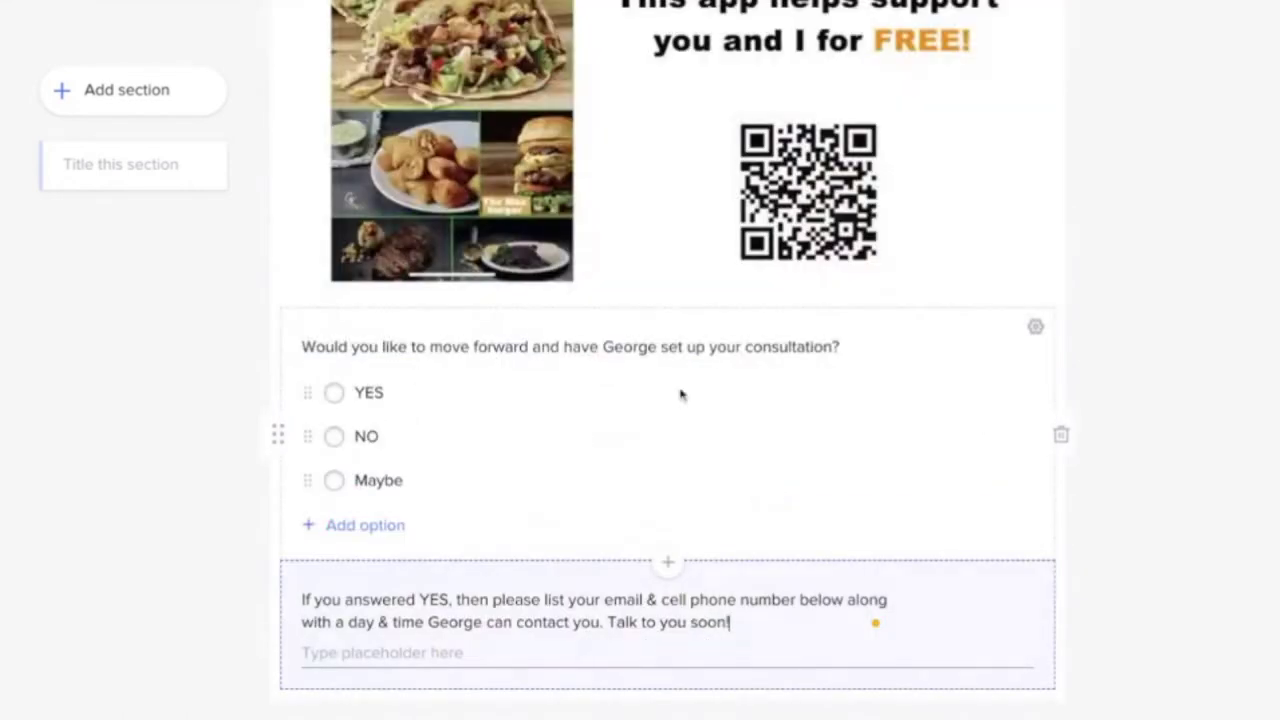
pyautogui.scroll(10, 629, 397)
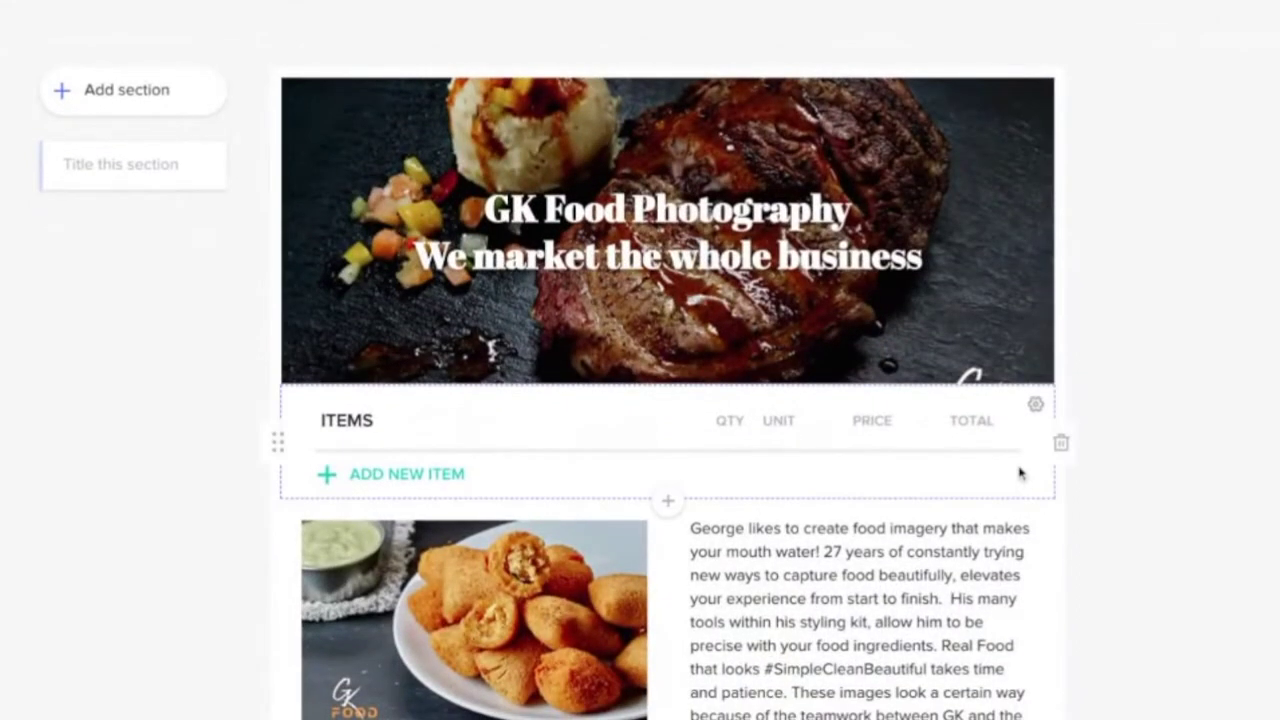
pyautogui.scroll(-15, 1019, 473)
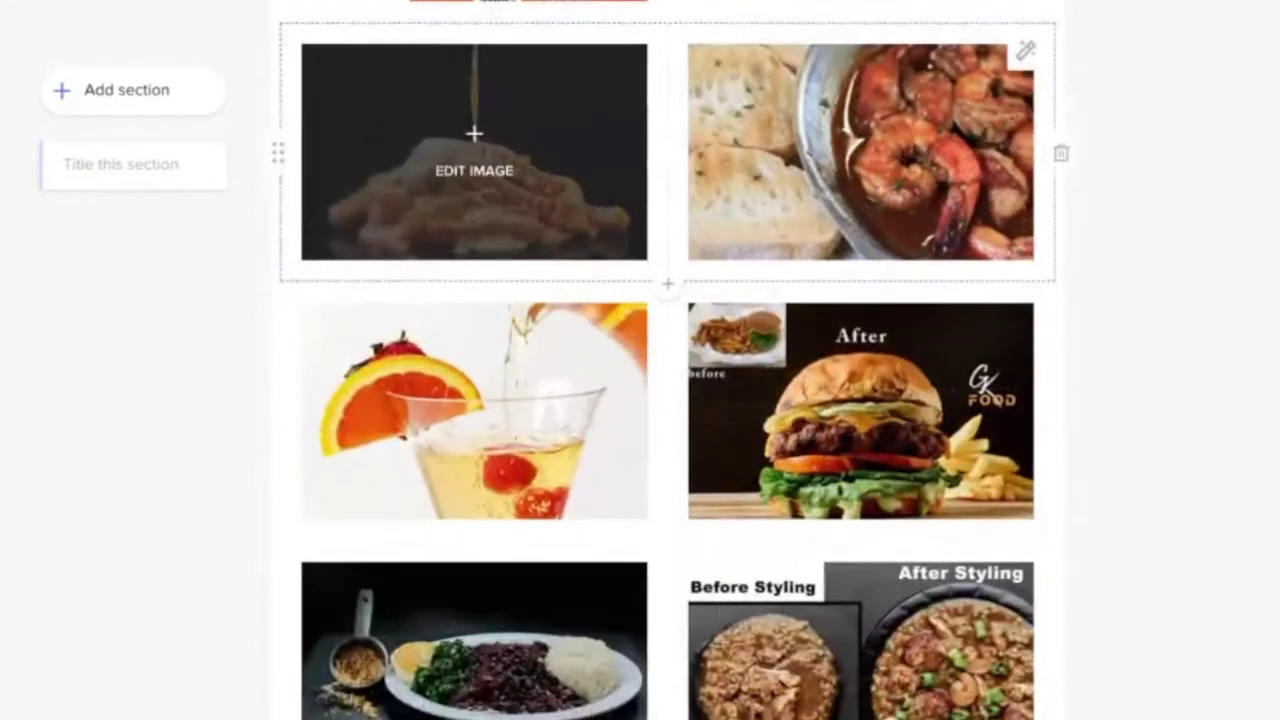
pyautogui.scroll(5, 473, 133)
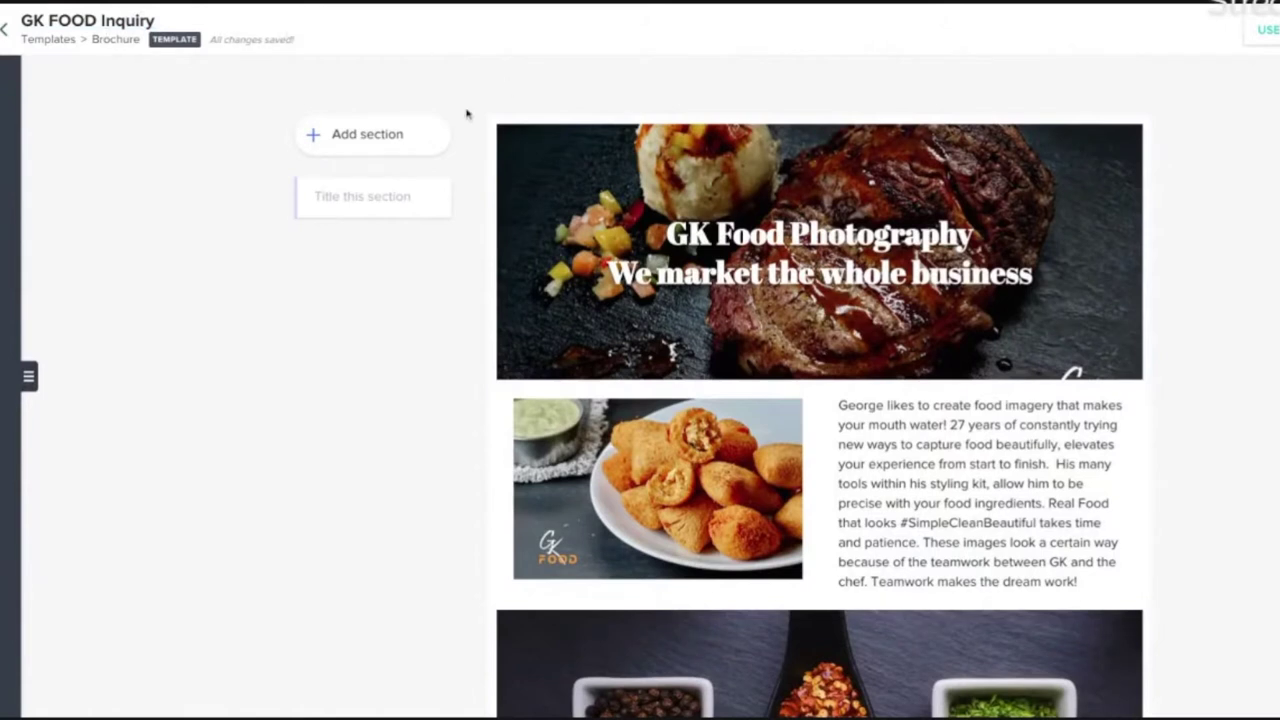
# Leave the brochure template, open the automations list and check which project types trigger GK FOOD AUTOMATION from the contact form.
pyautogui.click(8, 33)
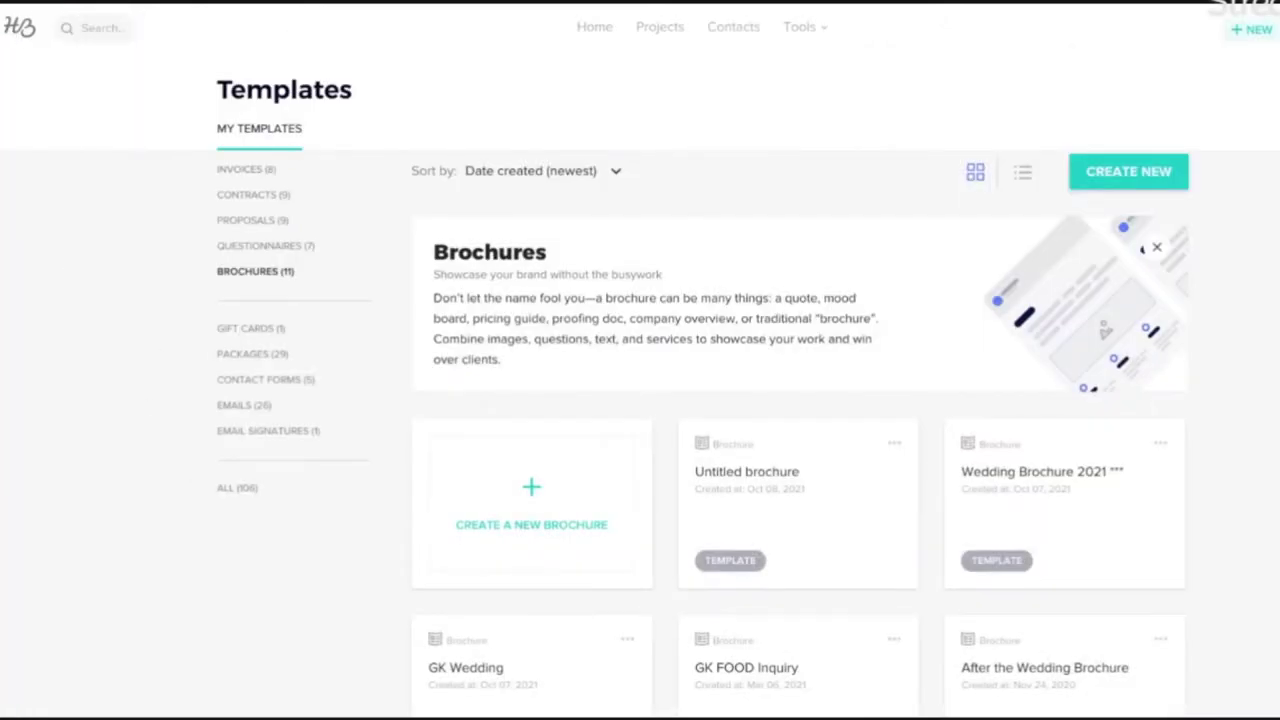
pyautogui.click(650, 2)
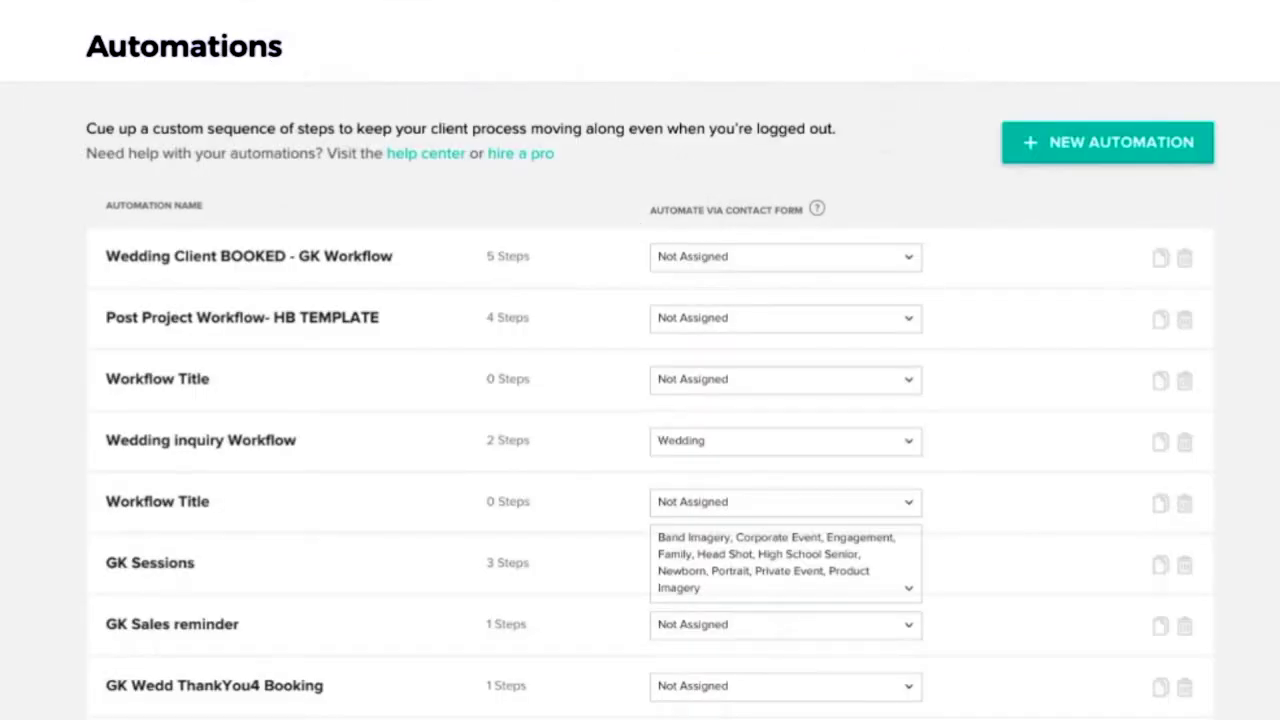
pyautogui.scroll(-4, 369, 560)
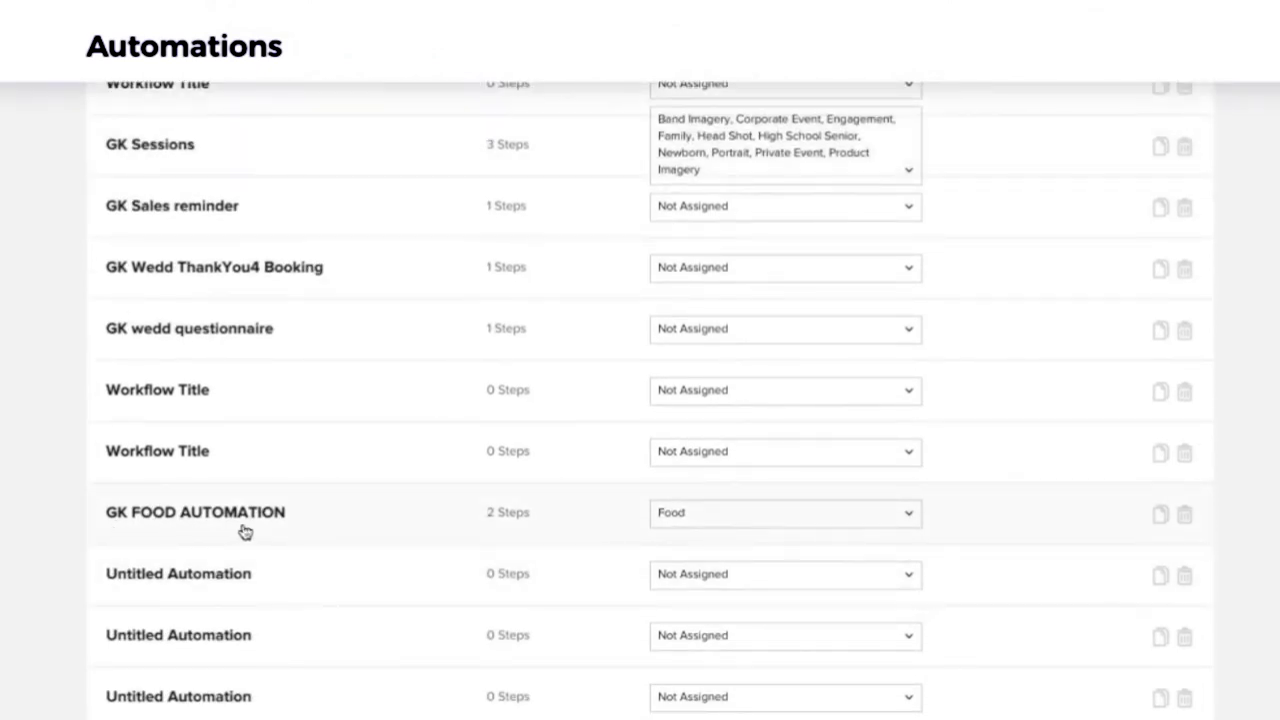
pyautogui.click(733, 522)
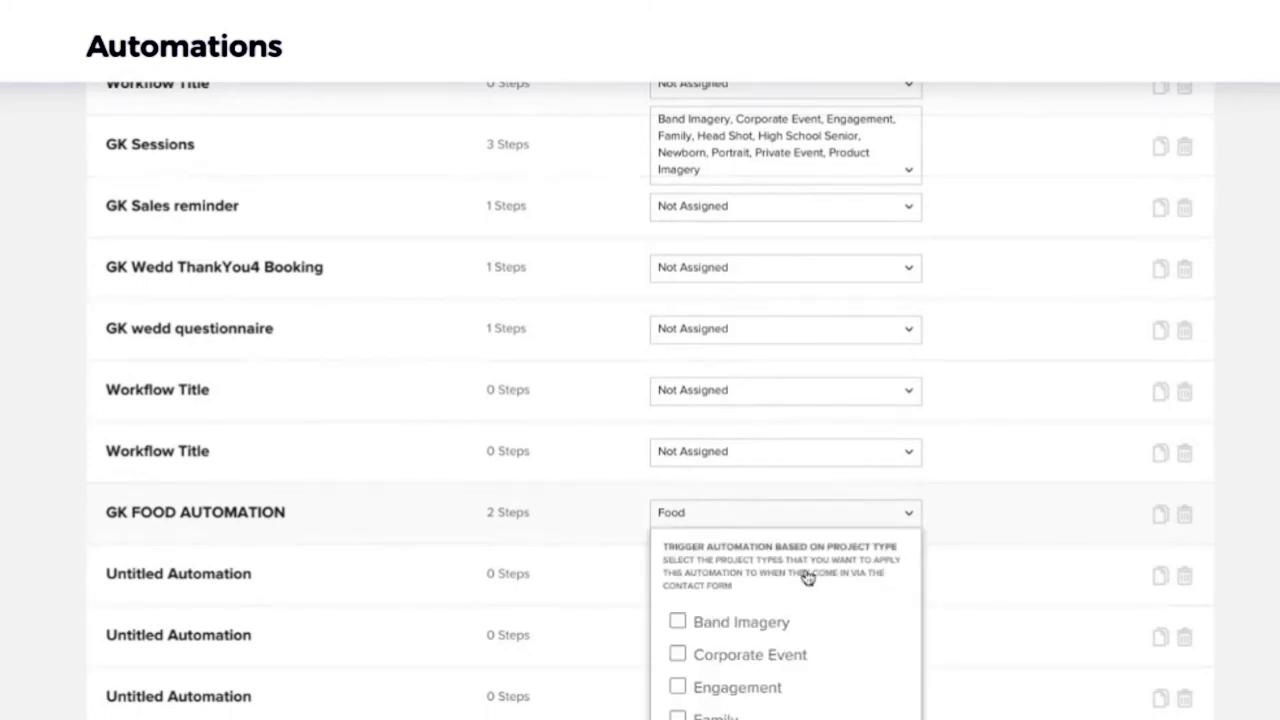
pyautogui.scroll(-5, 806, 575)
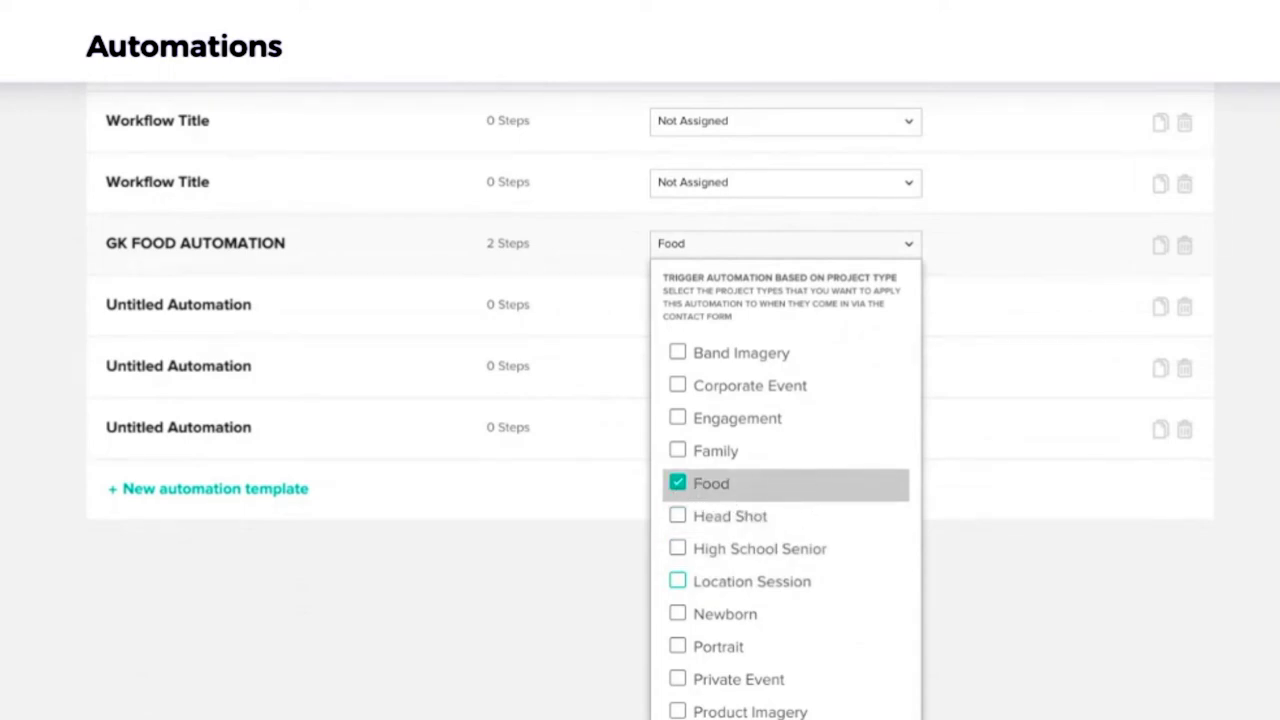
pyautogui.scroll(3, 566, 574)
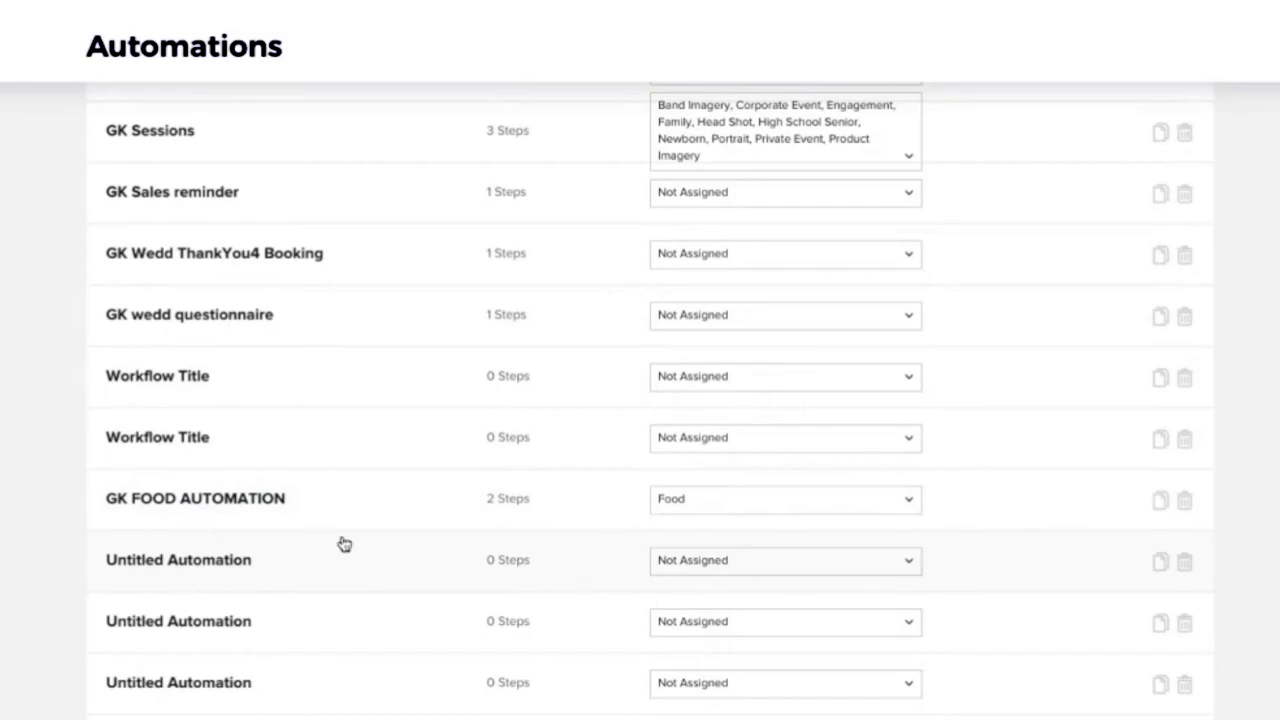
# Open GK FOOD AUTOMATION and review the action types that can be added after its brochure action.
pyautogui.click(433, 508)
pyautogui.click(650, 360)
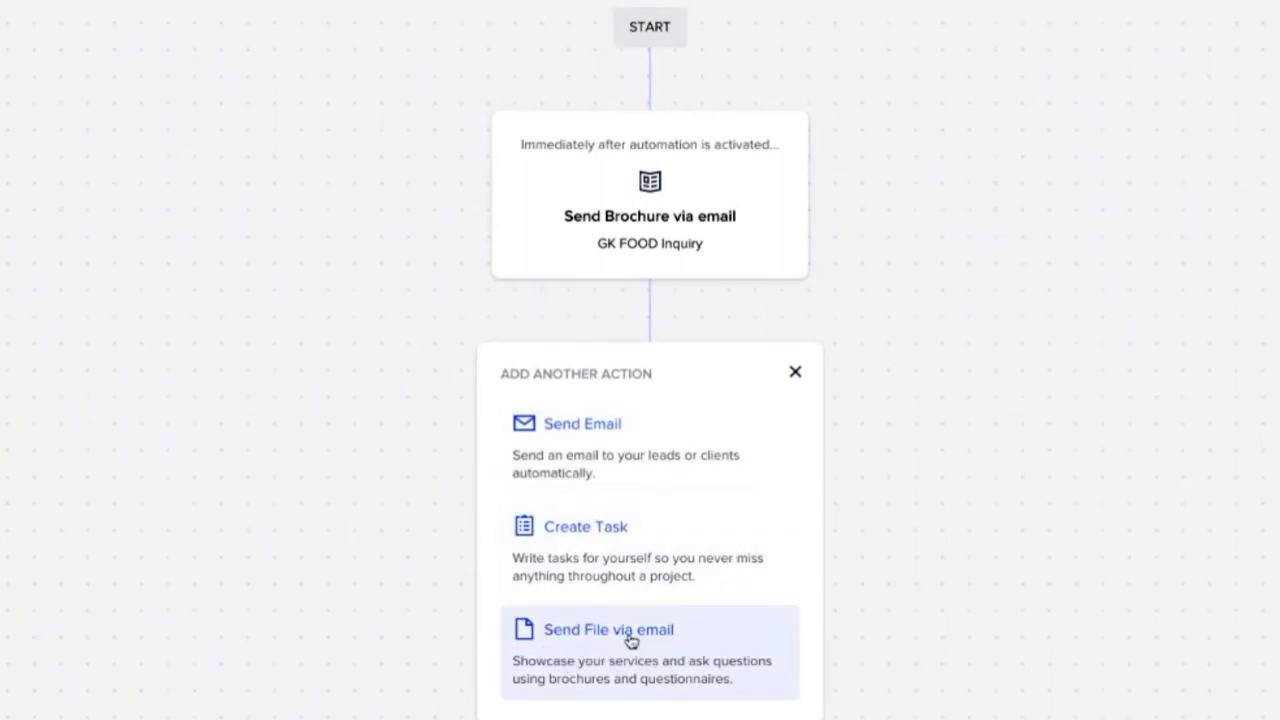
pyautogui.click(1046, 220)
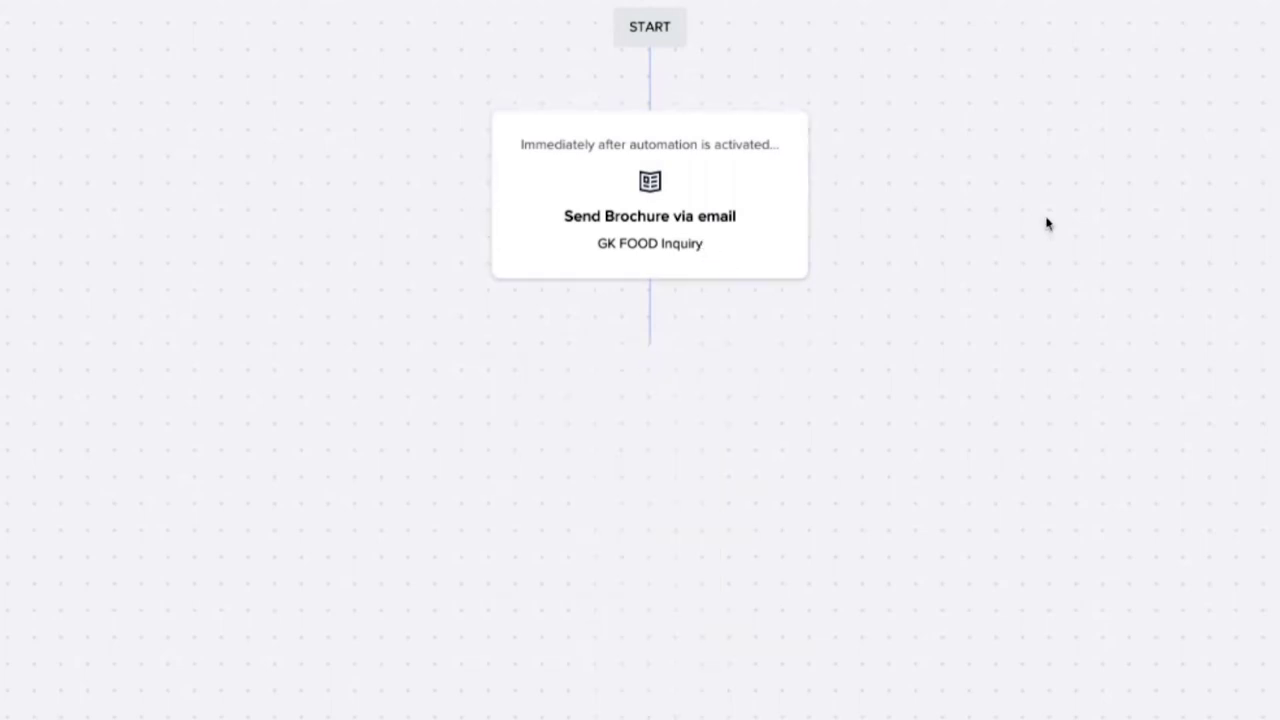
# Set the Send Brochure via email action to use the GK FOOD Inquiry brochure and the GK Food Email Response email template.
pyautogui.click(658, 192)
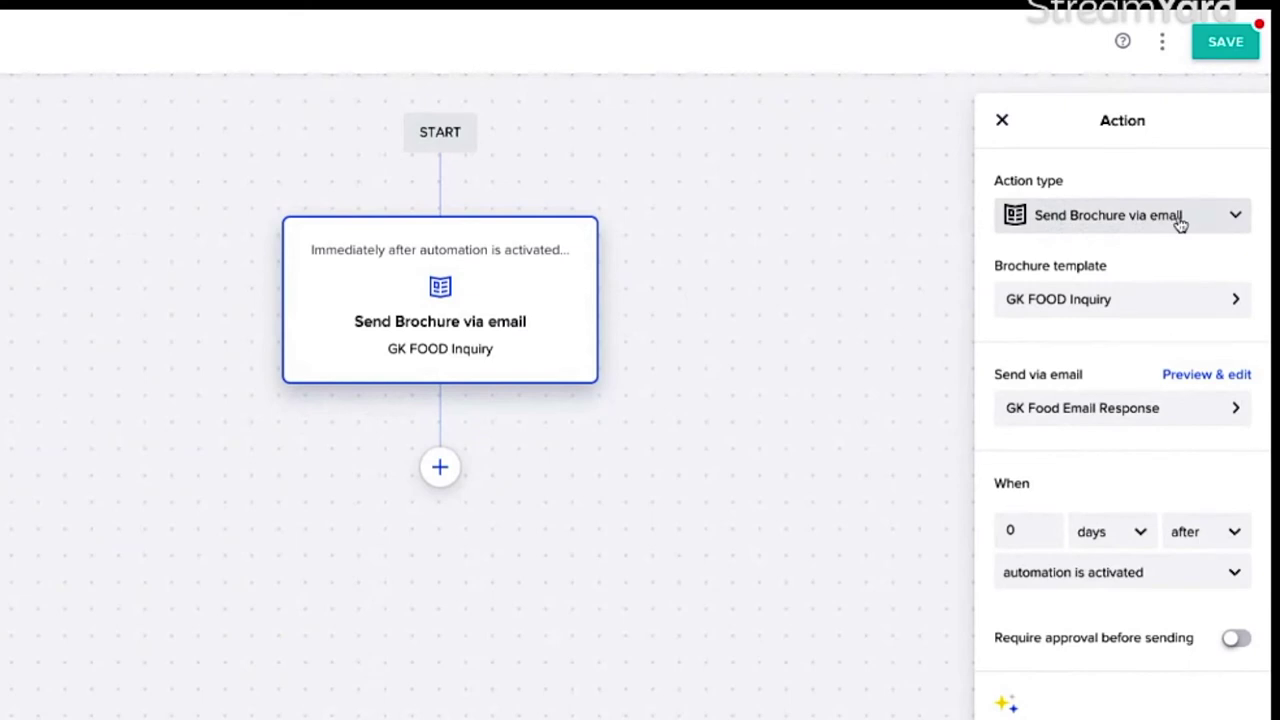
pyautogui.click(1064, 302)
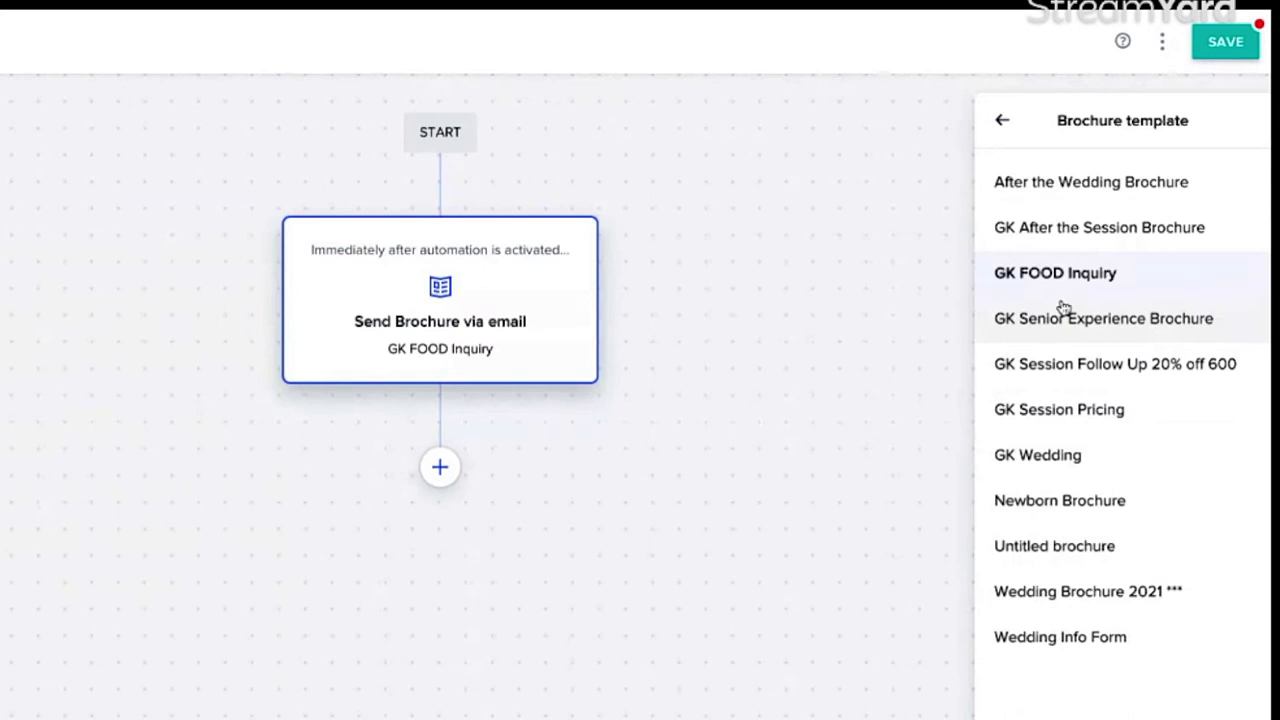
pyautogui.click(1047, 274)
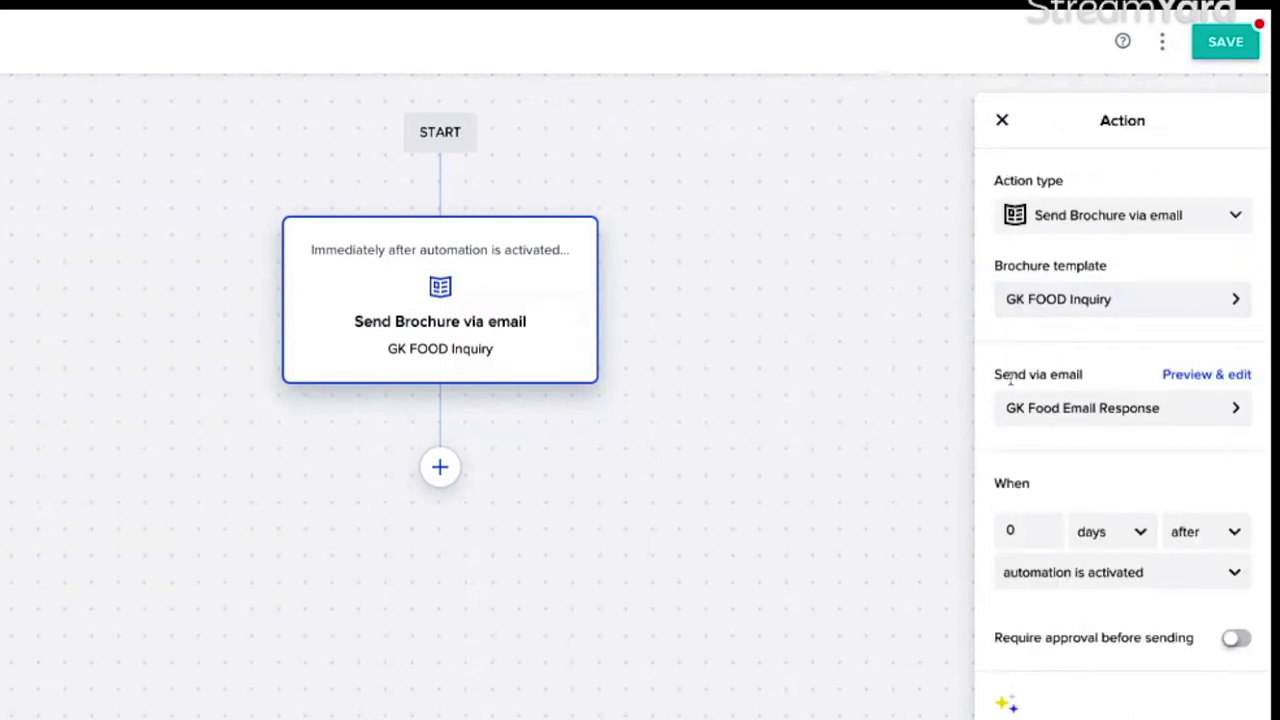
pyautogui.click(1060, 411)
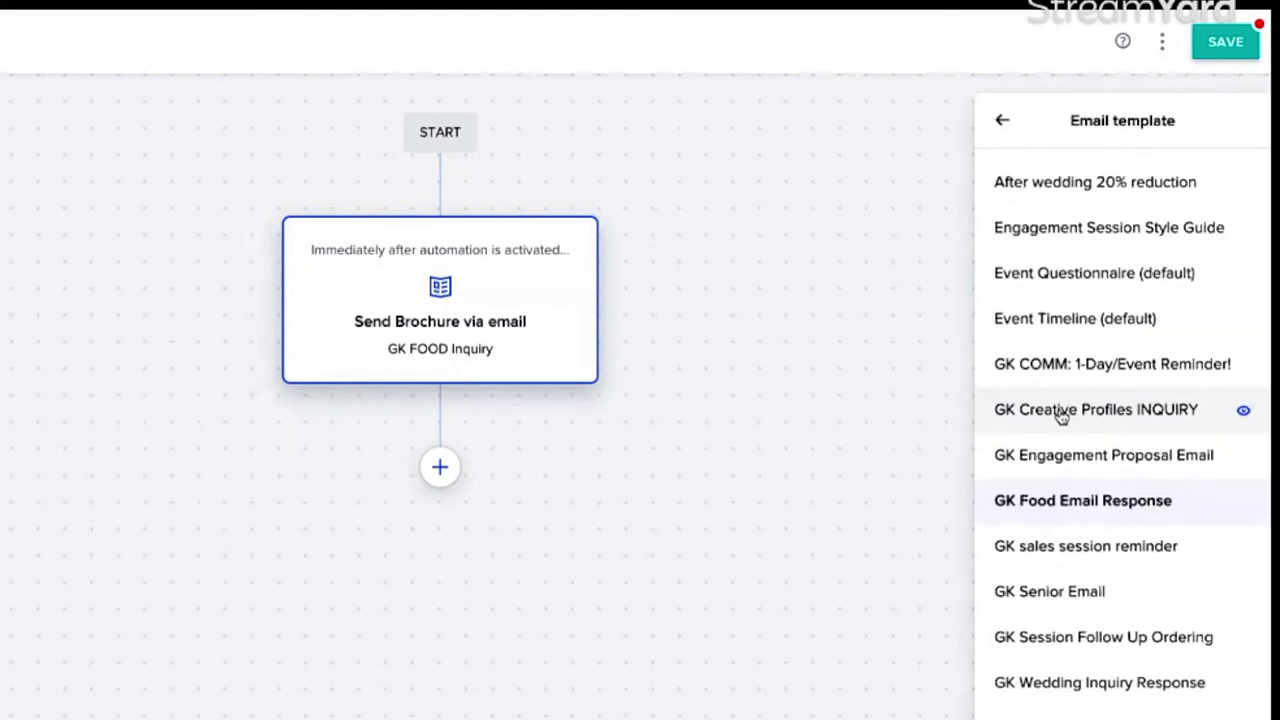
pyautogui.click(1100, 502)
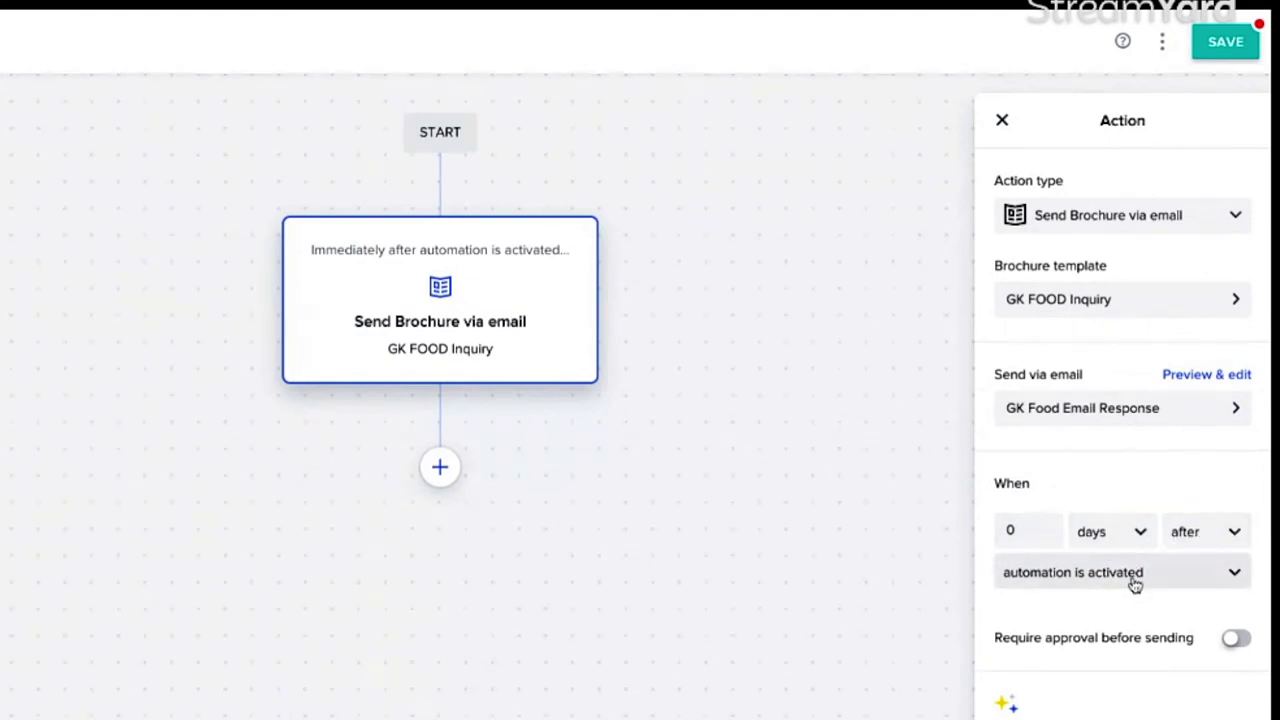
pyautogui.click(946, 200)
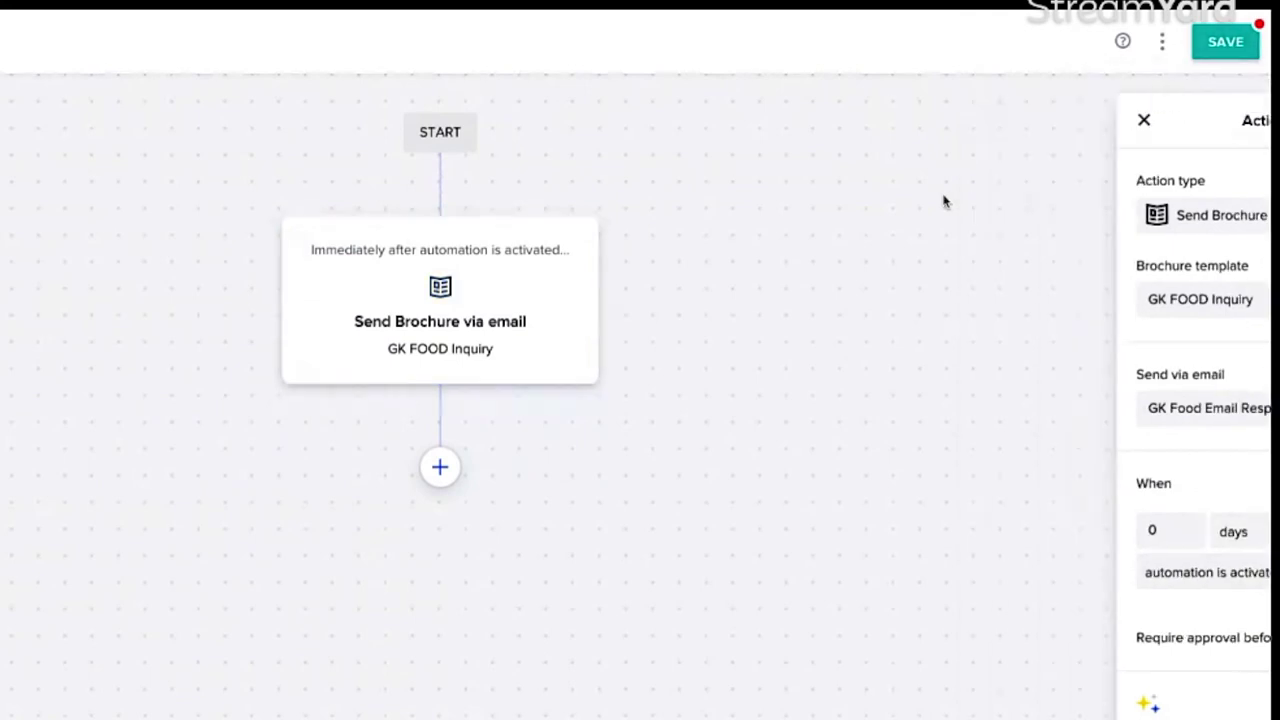